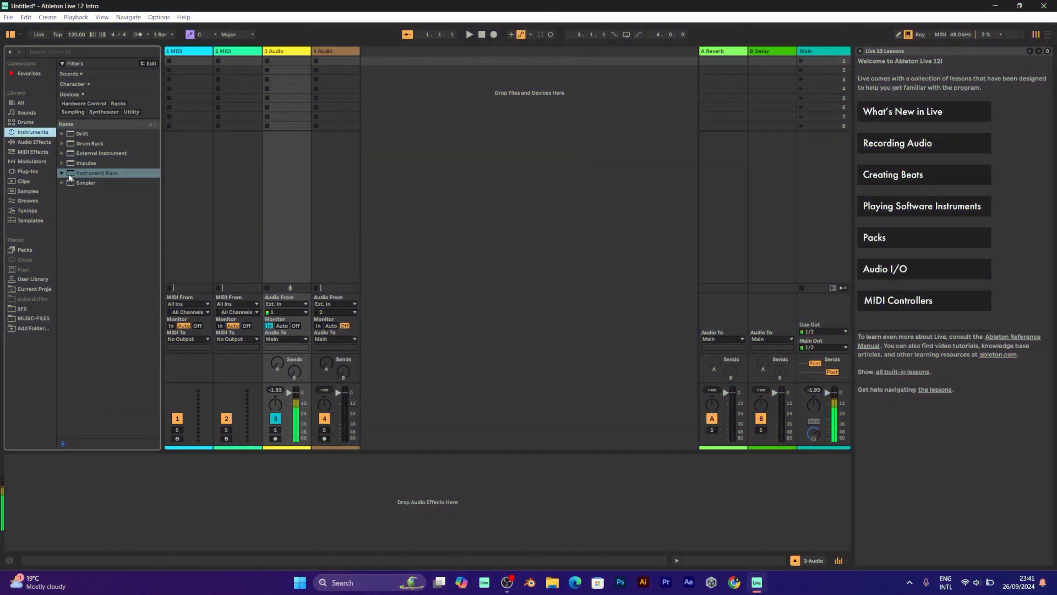
Step: Load an empty Instrument Rack onto the first MIDI track and display its chain list
left_click(70, 177)
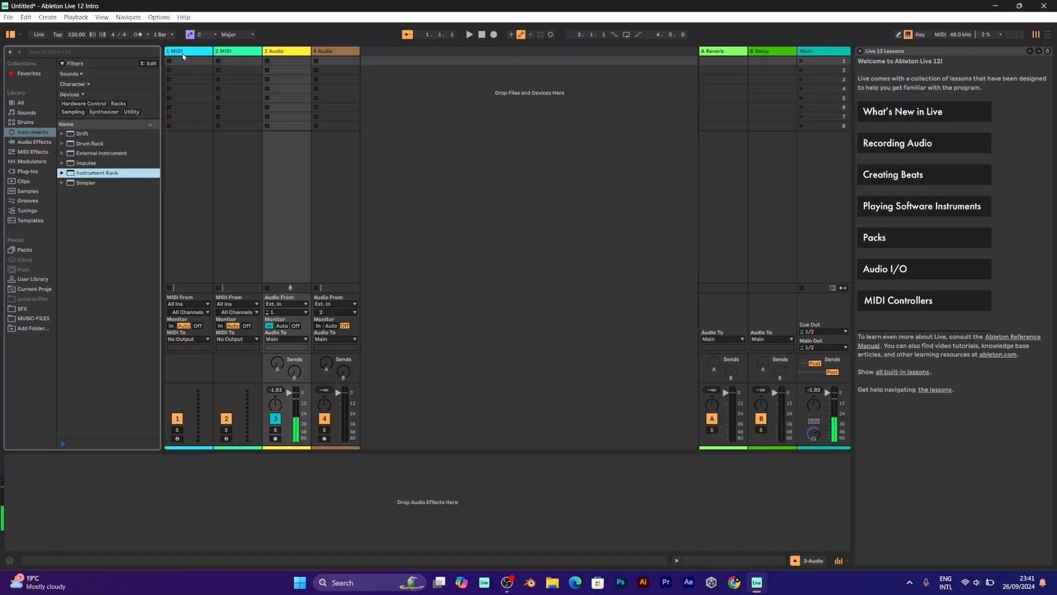
left_click_drag(183, 55, 183, 56)
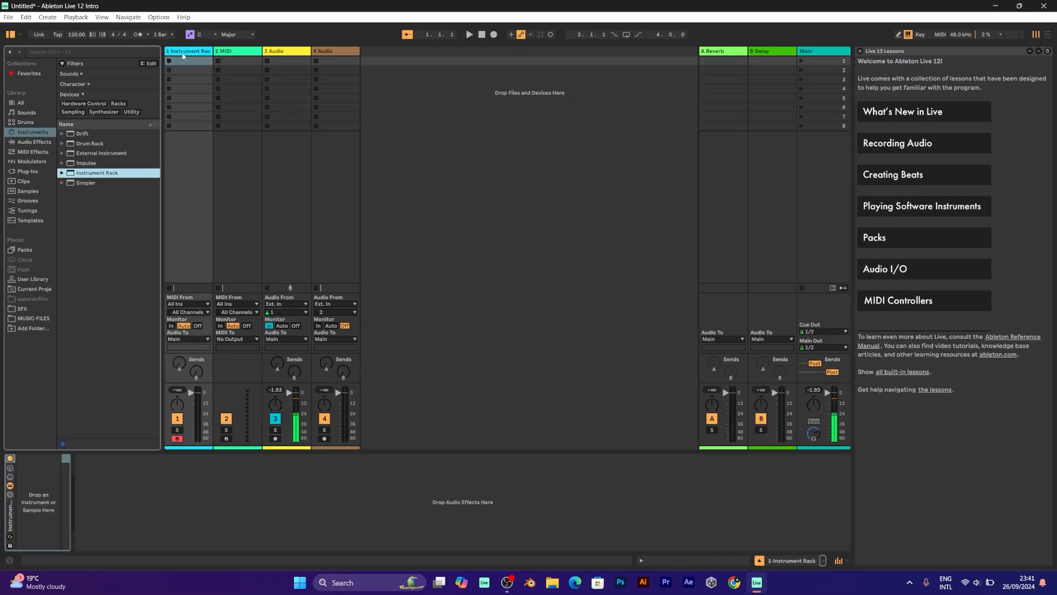
left_click(9, 495)
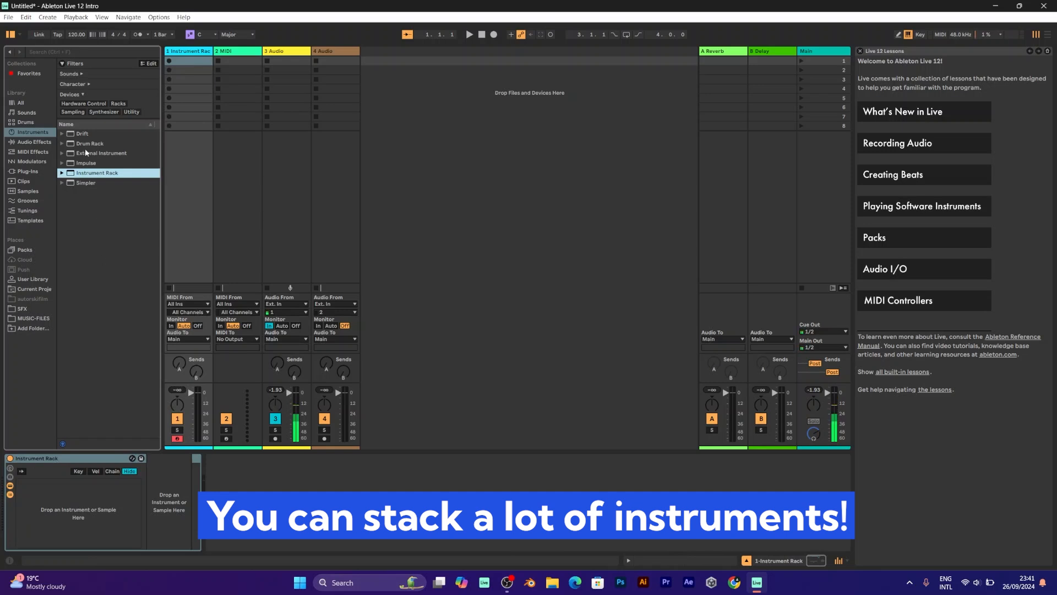
Step: Expand the Instrument Rack presets in the browser and audition sounds such as Arcade Keys and Atmo Pluck
left_click(62, 173)
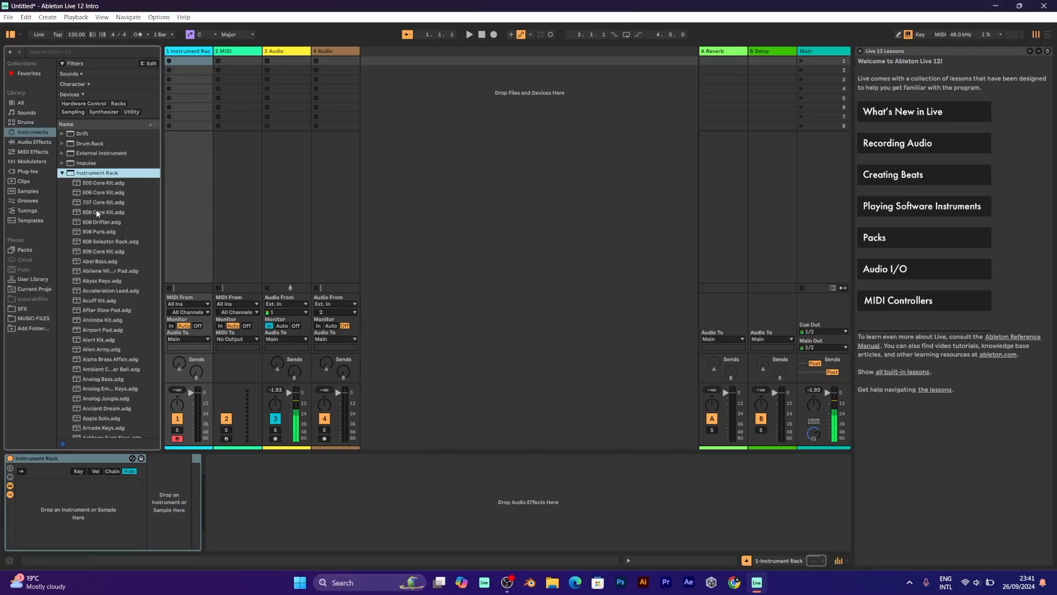
scroll(110, 311, "down", 1)
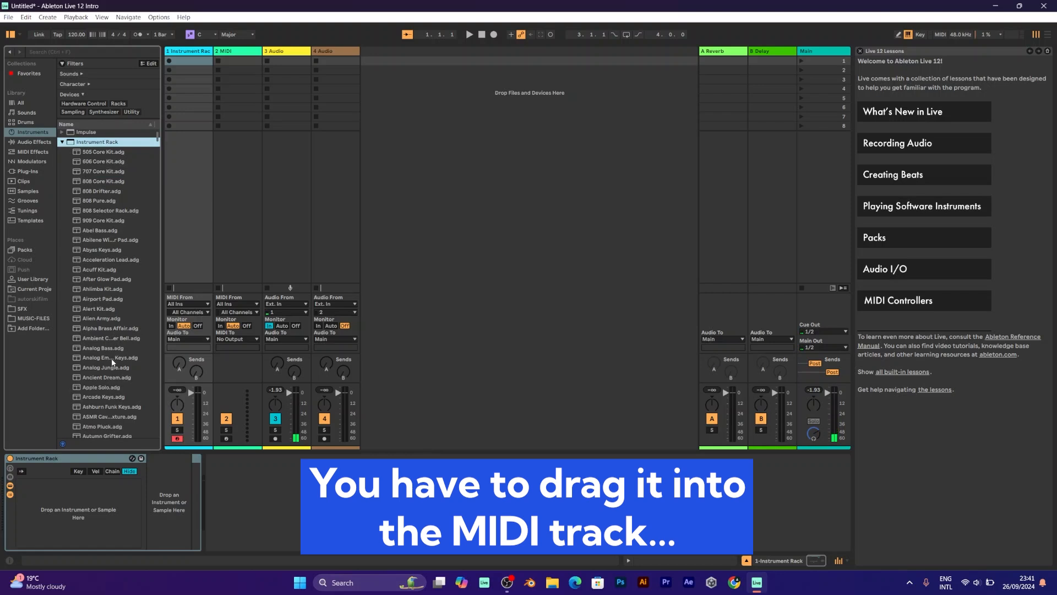
scroll(104, 329, "down", 1)
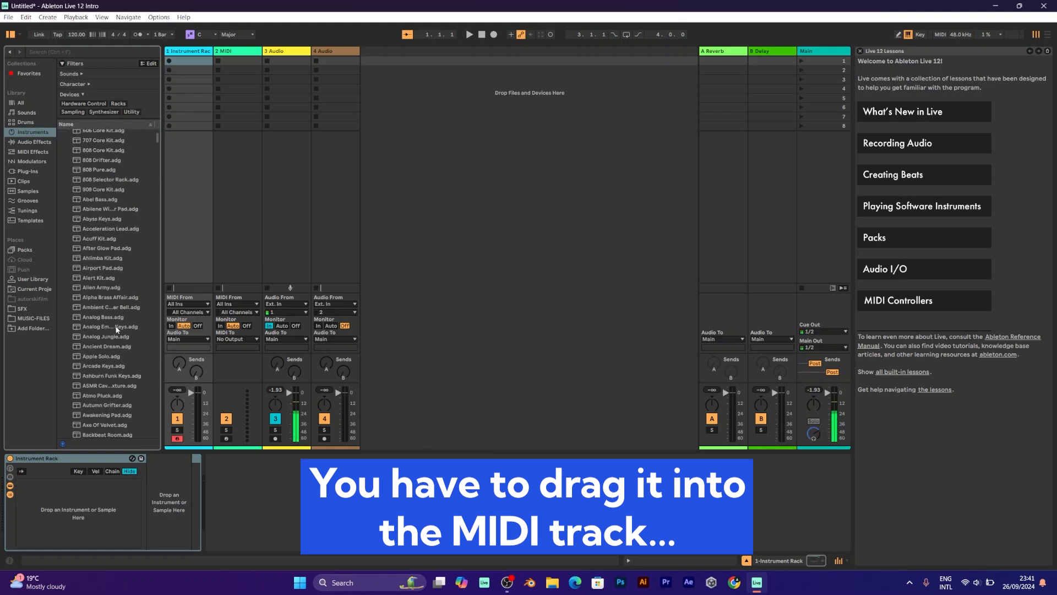
left_click(111, 329)
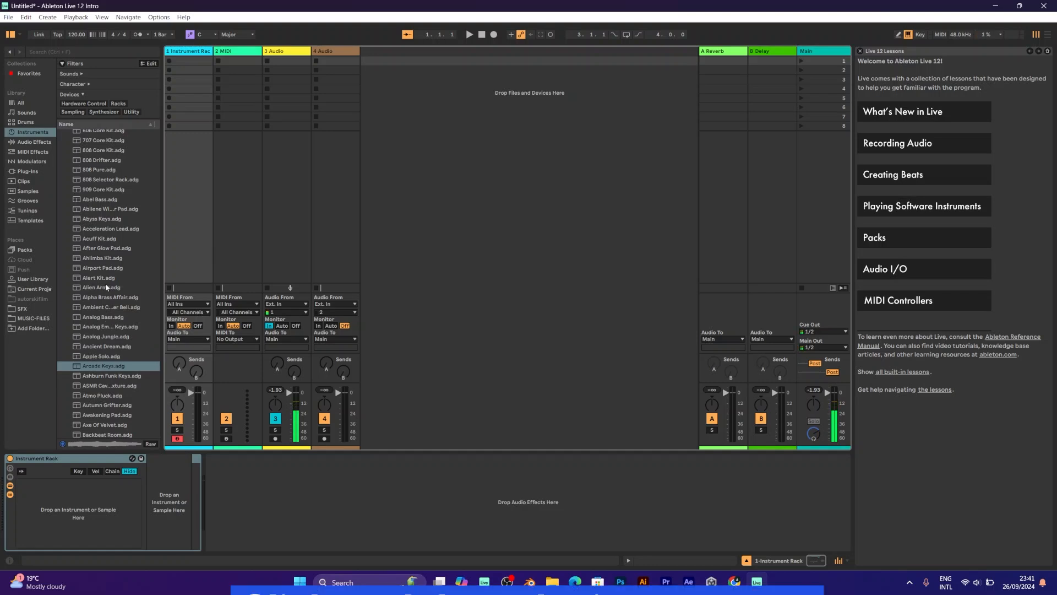
scroll(102, 289, "down", 1)
scroll(103, 302, "down", 1)
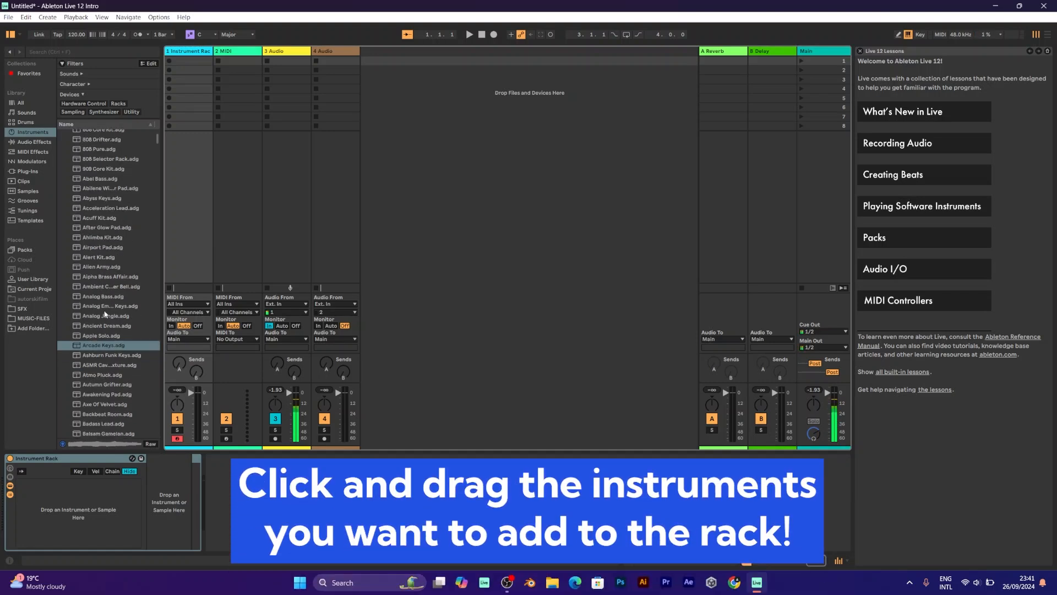
left_click(105, 345)
left_click(103, 375)
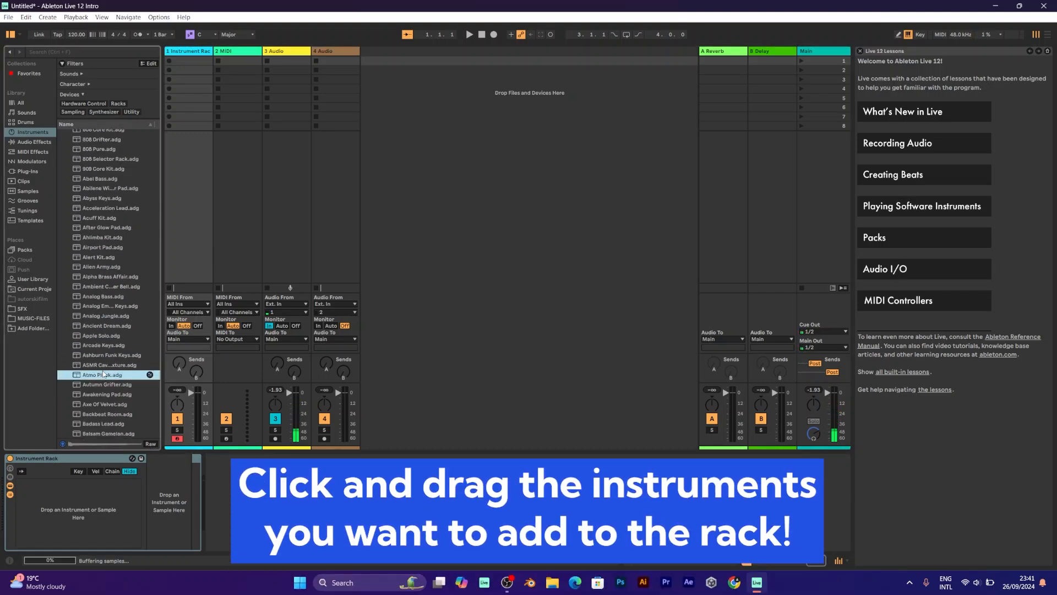
Step: Audition presets from the Basic series, including Basic FM Brass, Basic Keys Loop and Basic Organ Bass
scroll(104, 376, "down", 2)
left_click(108, 375)
scroll(108, 376, "down", 6)
left_click(108, 375)
scroll(109, 380, "down", 4)
left_click(111, 406)
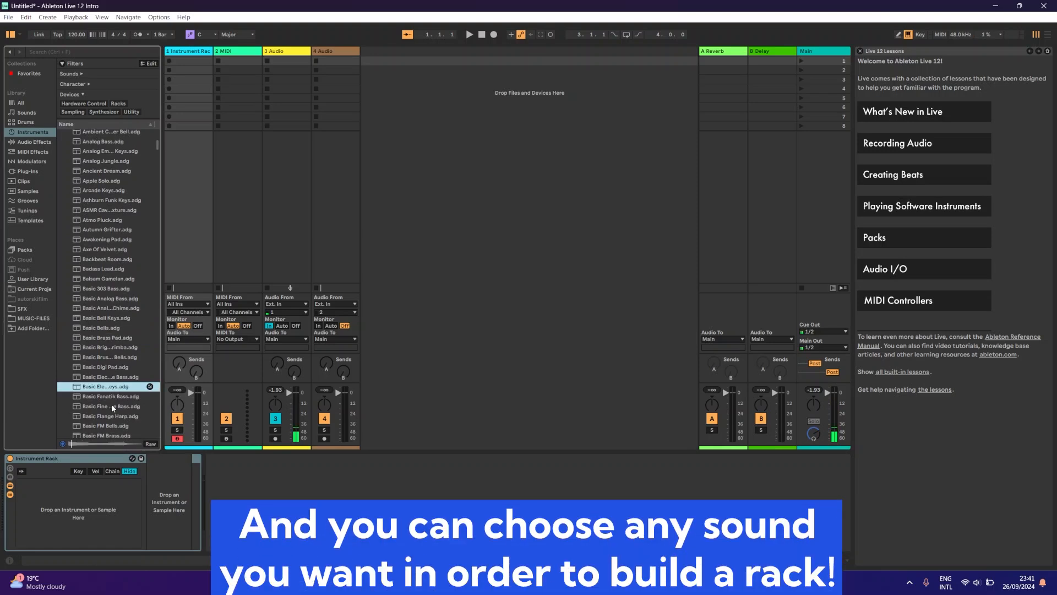
scroll(112, 417, "down", 3)
left_click(104, 415)
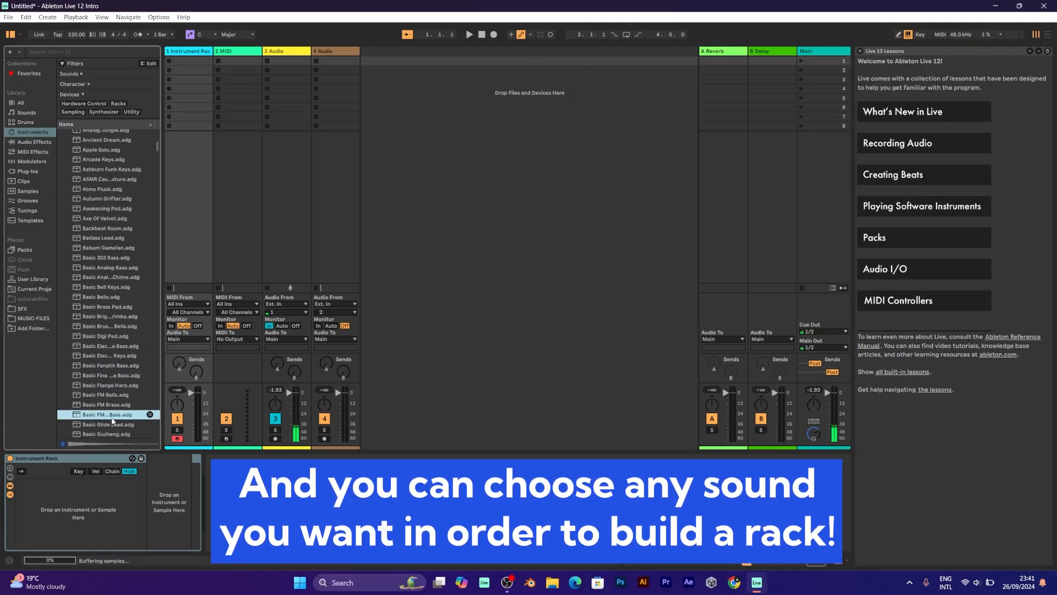
left_click(95, 406)
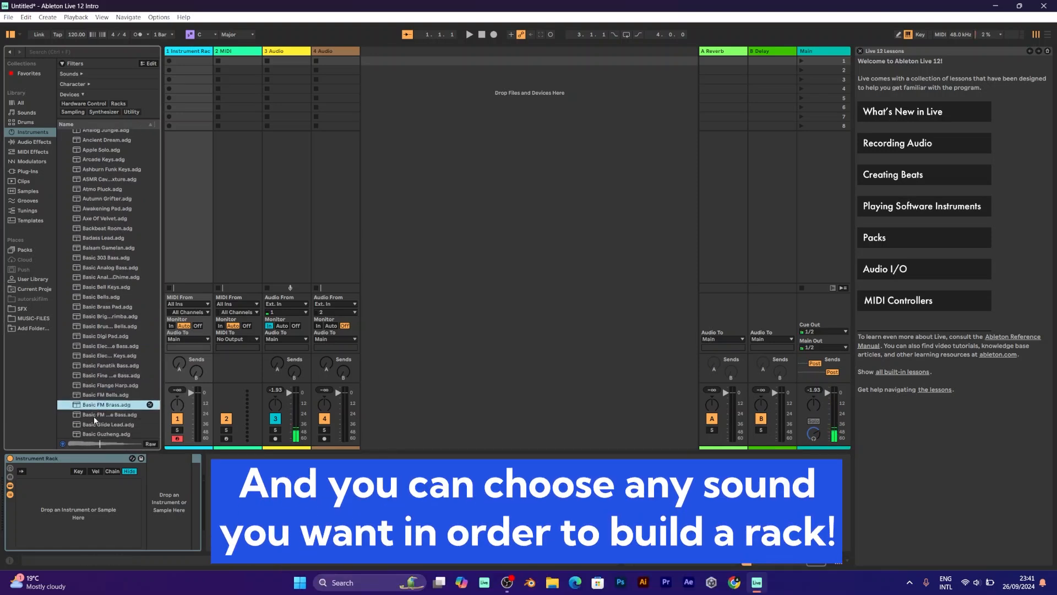
scroll(98, 413, "down", 6)
left_click(100, 409)
scroll(102, 408, "down", 6)
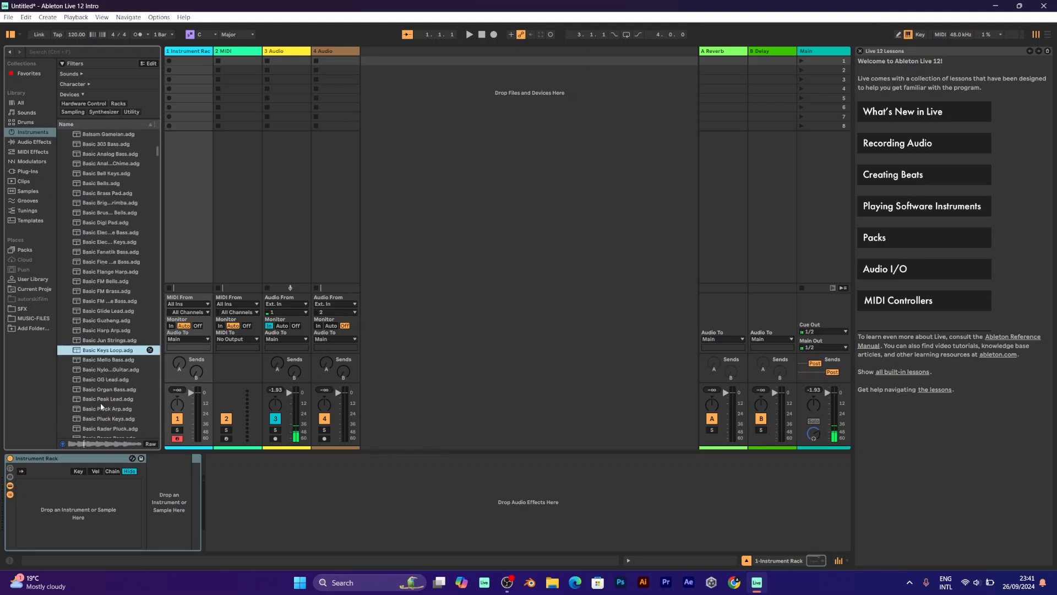
left_click(104, 389)
scroll(111, 394, "down", 5)
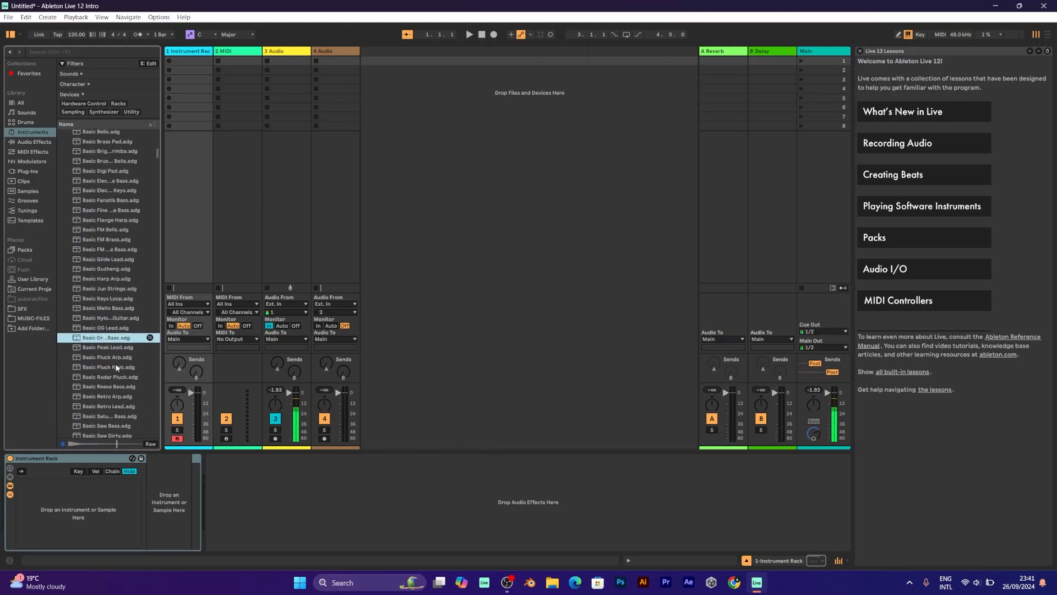
Step: Preview Basic Reese Bass and Basic Radar Pluck, and add Basic Radar Pluck to the rack as a chain
left_click(102, 387)
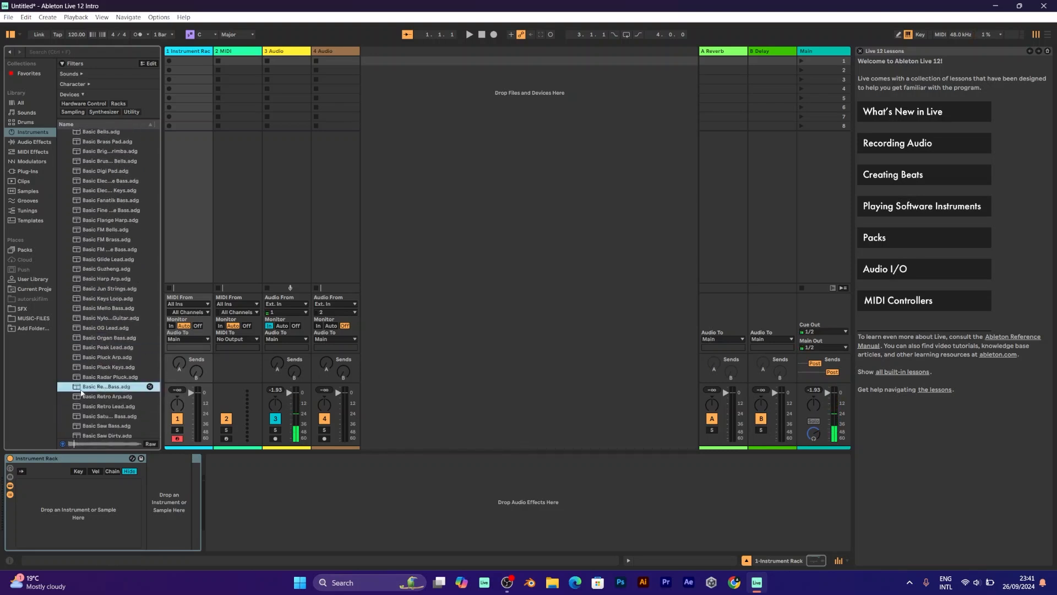
left_click(88, 378)
left_click_drag(91, 381, 90, 484)
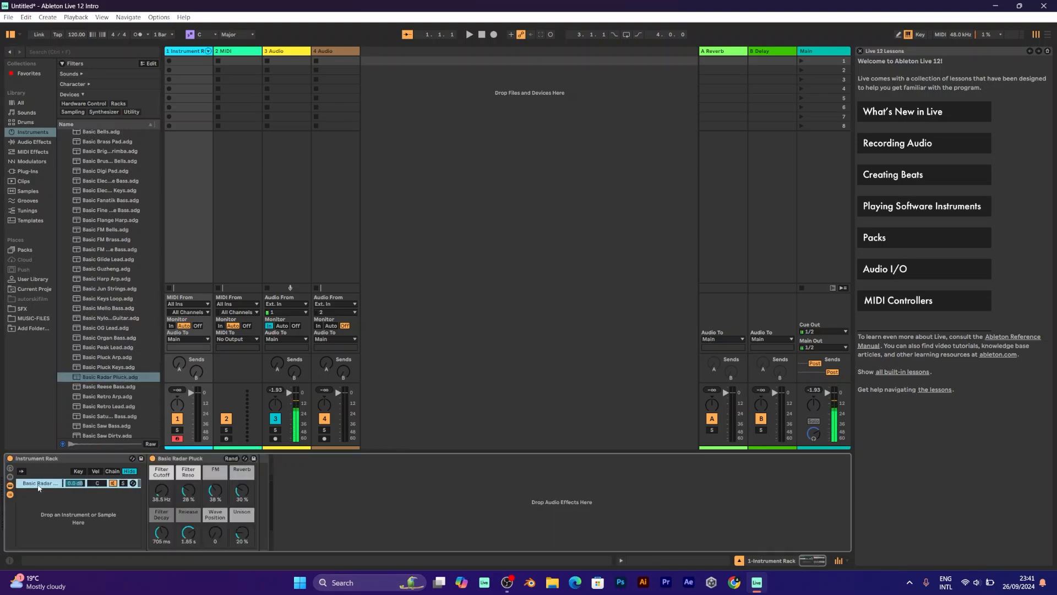
Step: Display the rack's key zones, raise the Basic Radar Pluck zone's lower limit to just below C4, and test it with a few notes
left_click(78, 471)
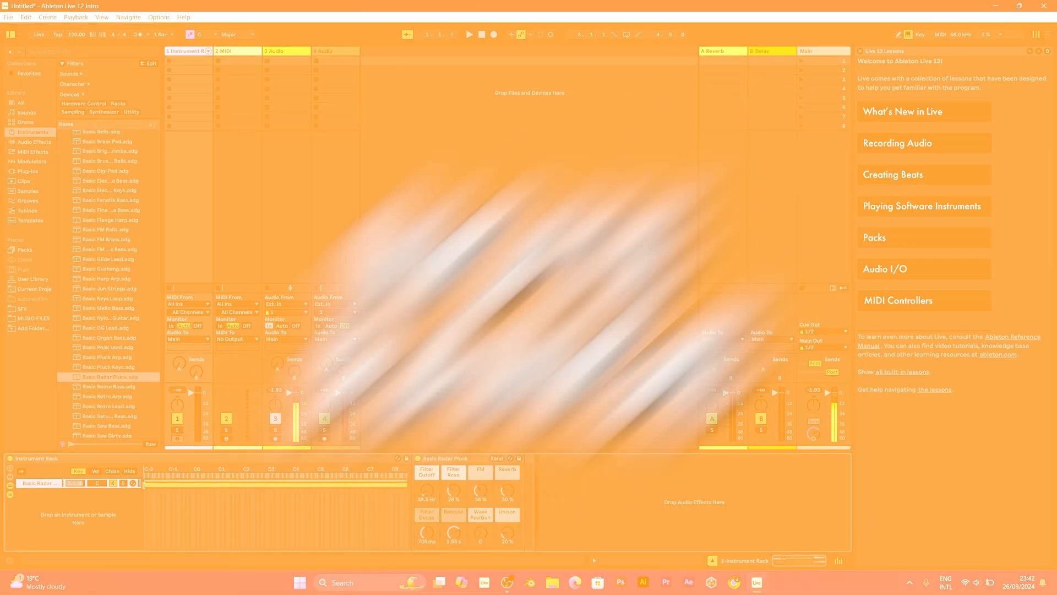
left_click_drag(144, 485, 291, 479)
key("a")
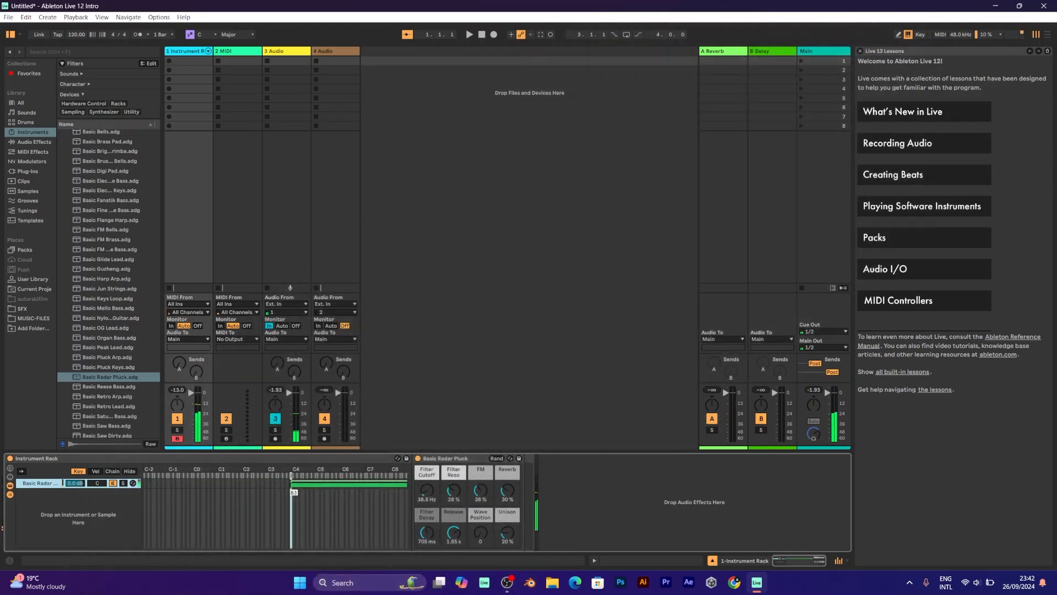
key("z")
key("k")
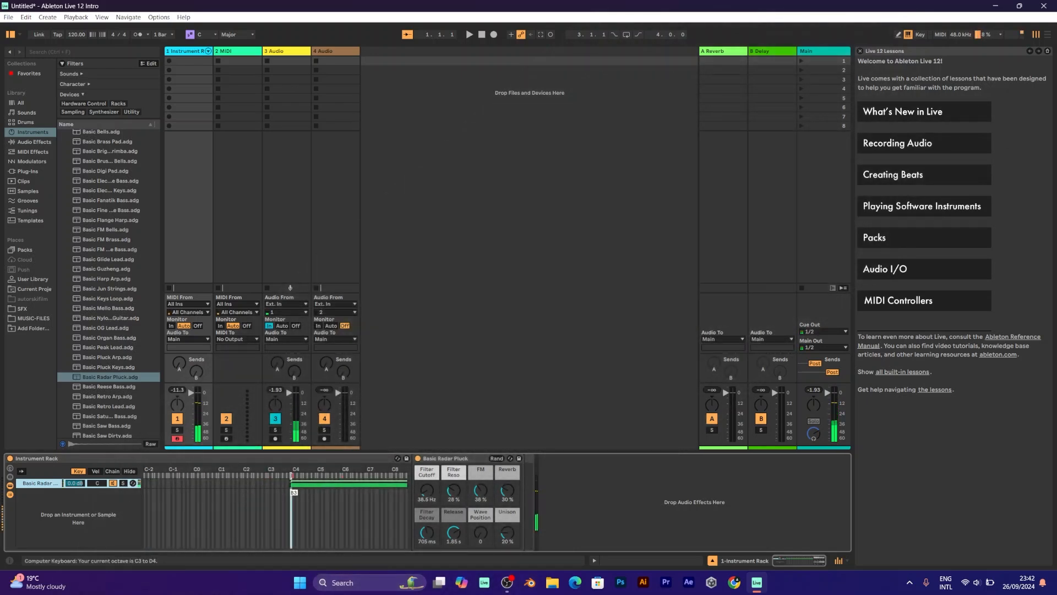
Step: Make the chain's key zone fade in from C3 up to about G#4, and play notes in different octaves to test it
mouse_move(291, 479)
left_mouse_down()
mouse_move(265, 480)
mouse_move(310, 478)
left_mouse_up()
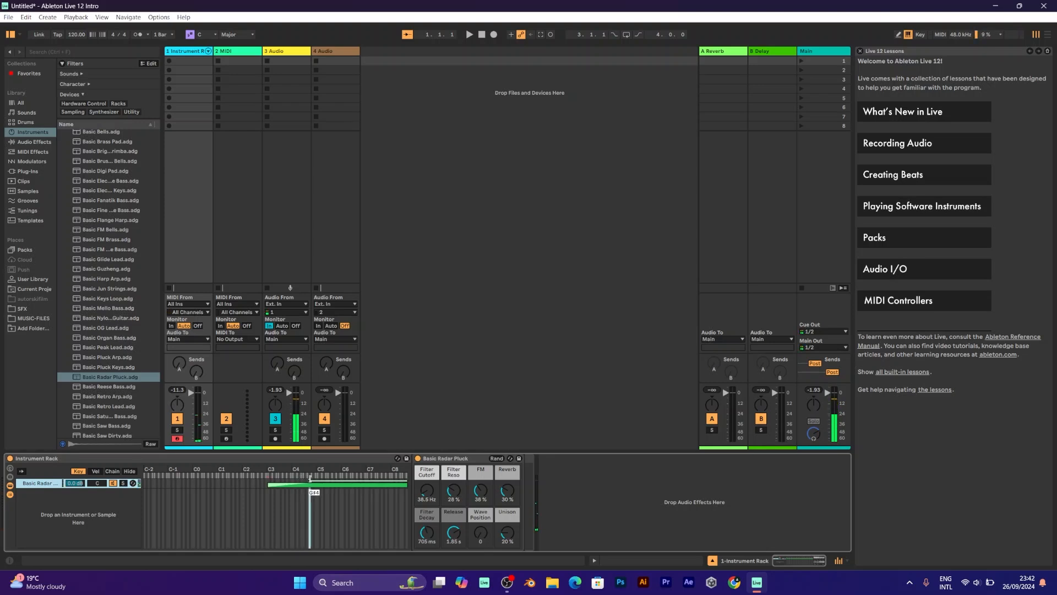
left_click_drag(310, 478, 310, 478)
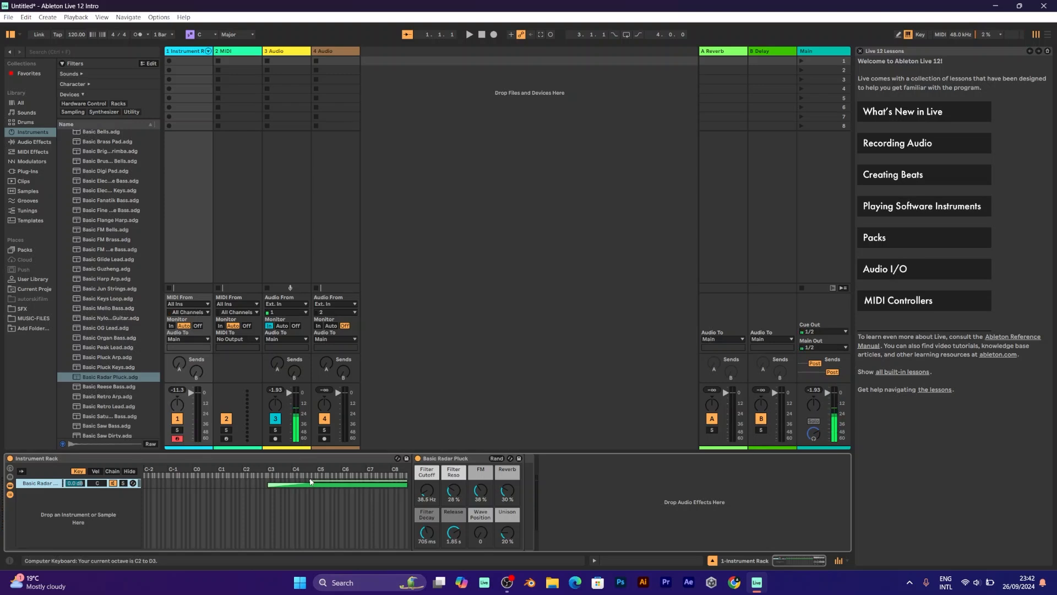
key("a")
key("s")
key("d")
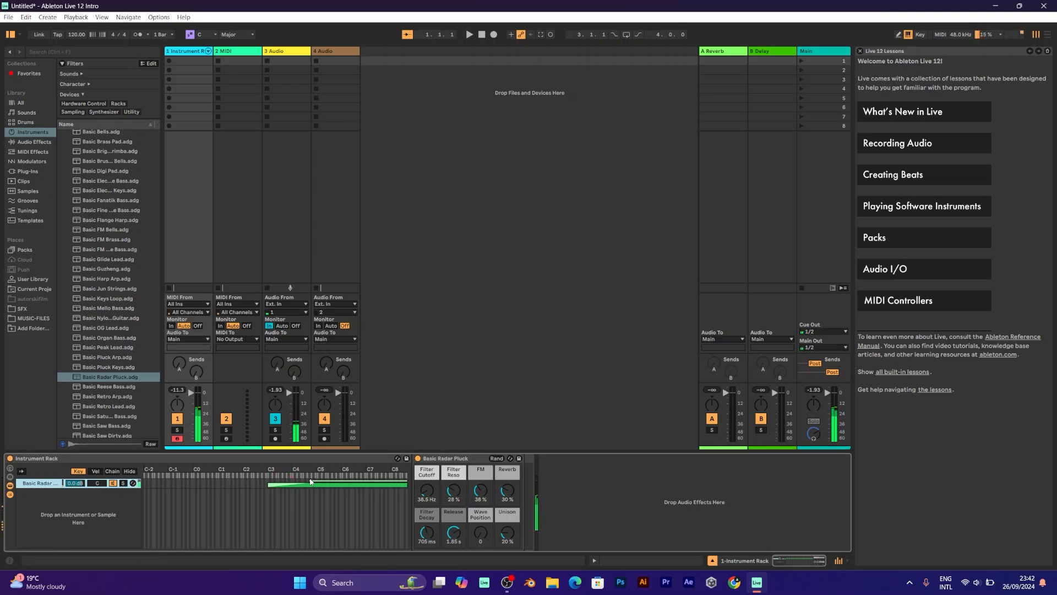
key("x")
key("a")
key("s")
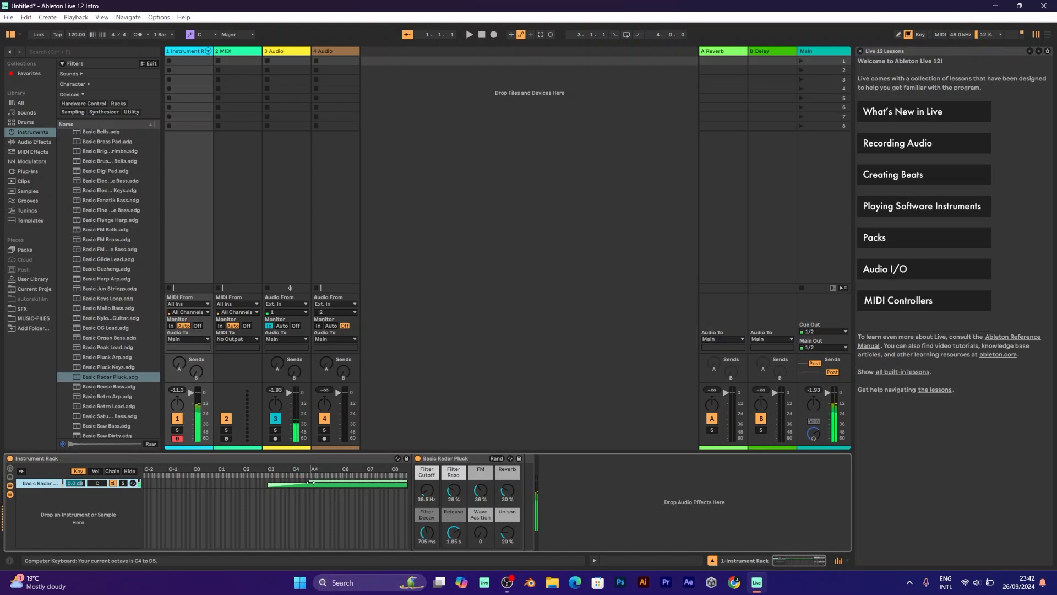
key("d")
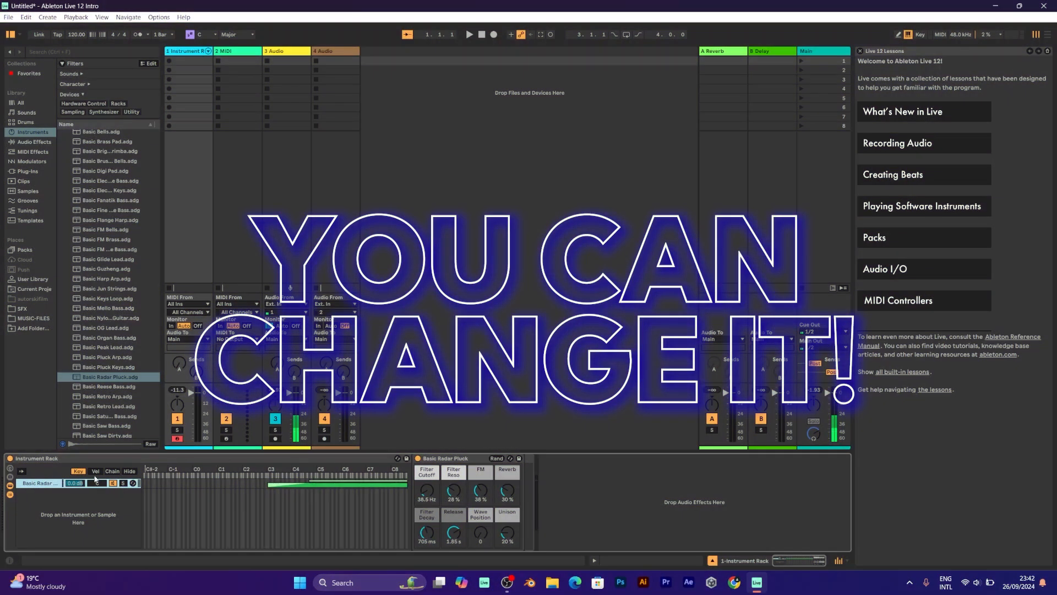
Step: Audition further rack presets, including Basic Trip Keys, Basic Wash Bass and Bass Electric Raw
scroll(126, 378, "down", 6)
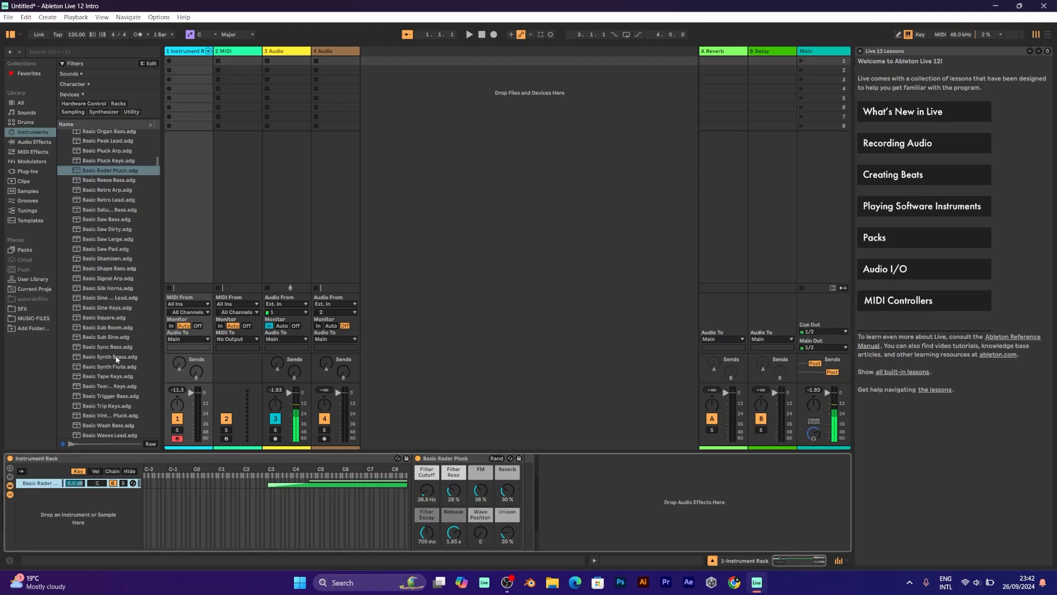
scroll(108, 356, "down", 1)
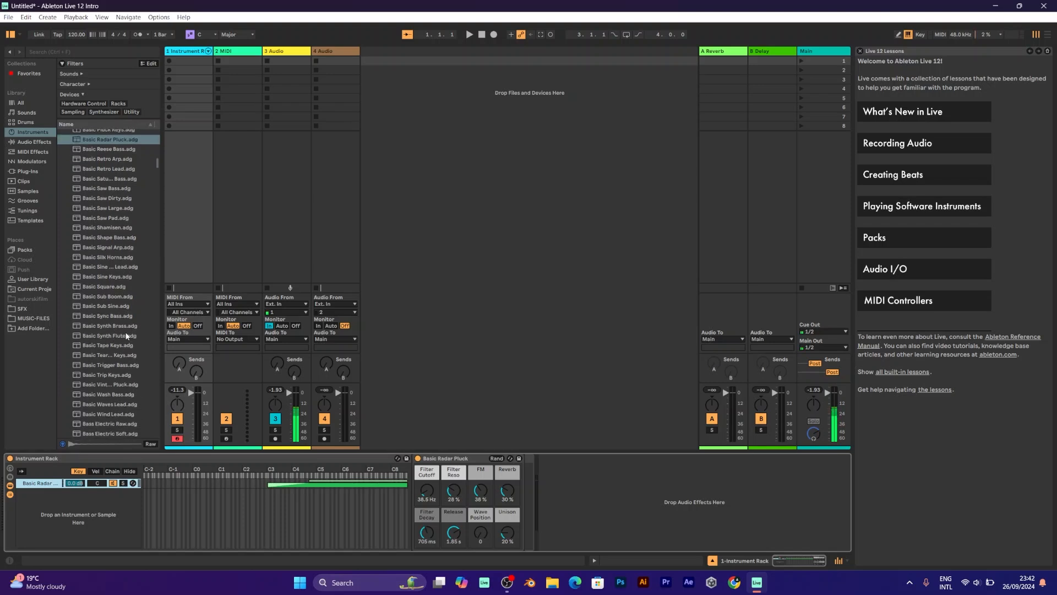
left_click(119, 326)
left_click(117, 375)
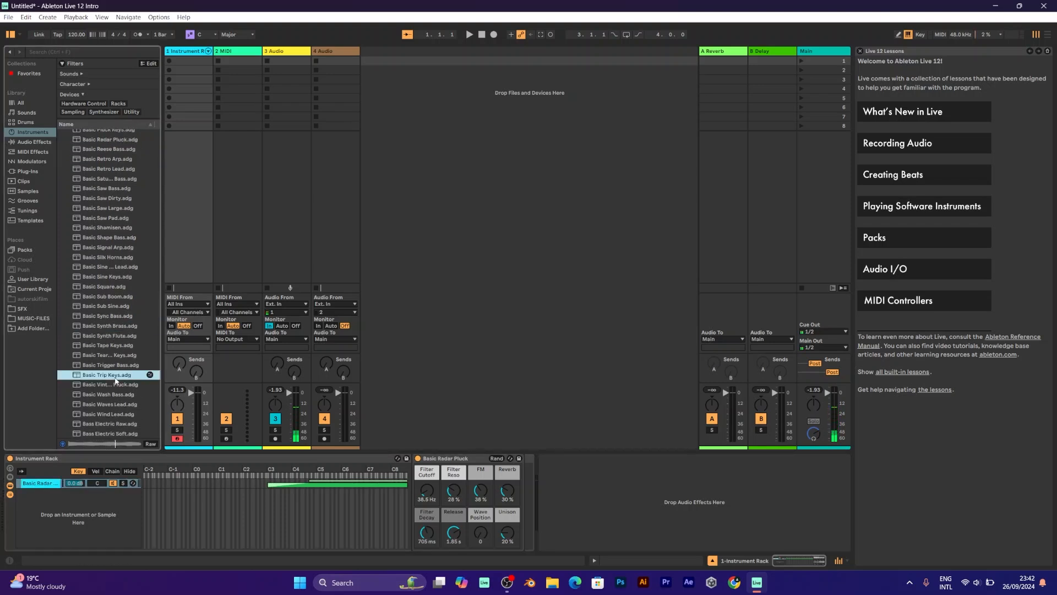
scroll(117, 373, "down", 3)
left_click(107, 302)
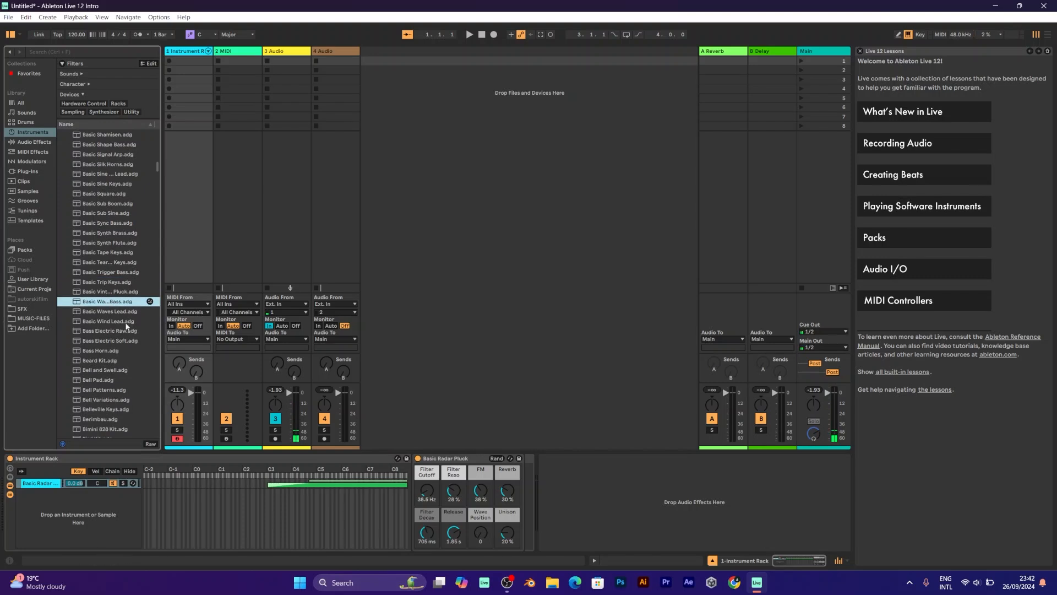
left_click(125, 331)
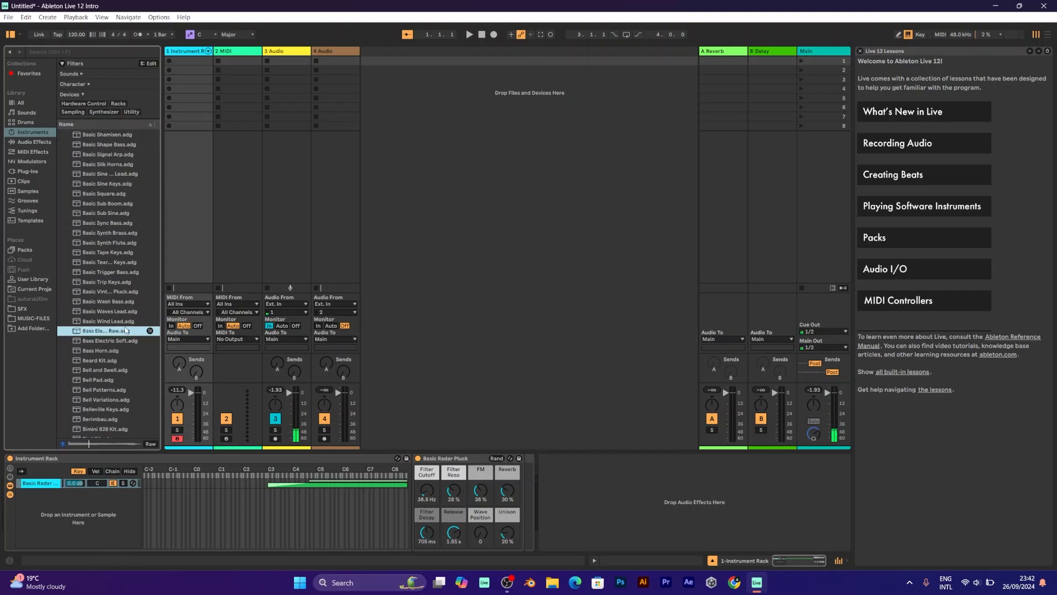
Step: Replace the Basic Radar Pluck chain's instrument with Basic Wash Bass and play low notes to hear it
left_click(105, 302)
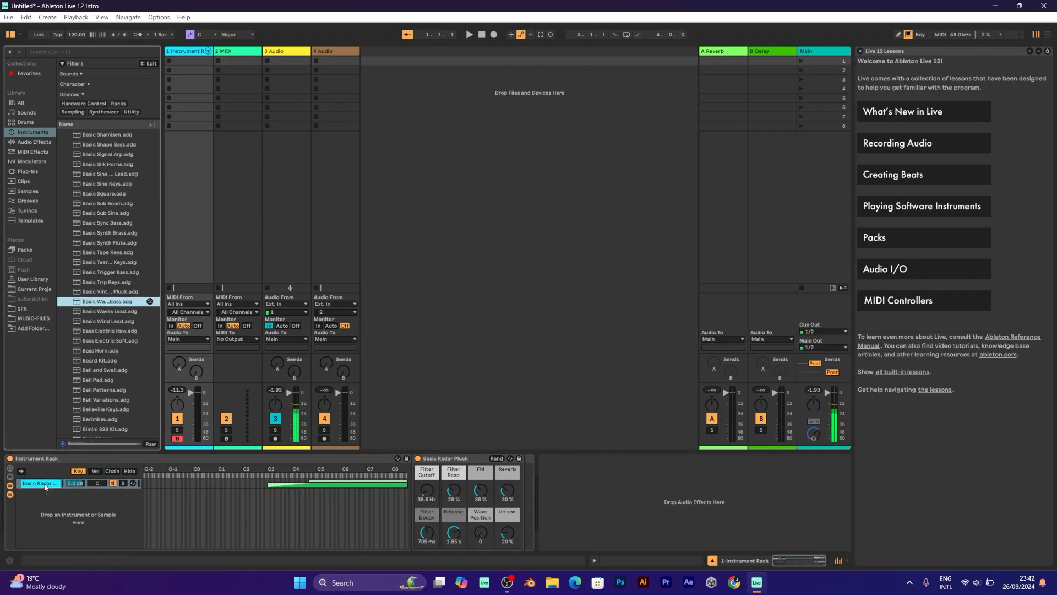
left_click_drag(105, 302, 45, 486)
key("a")
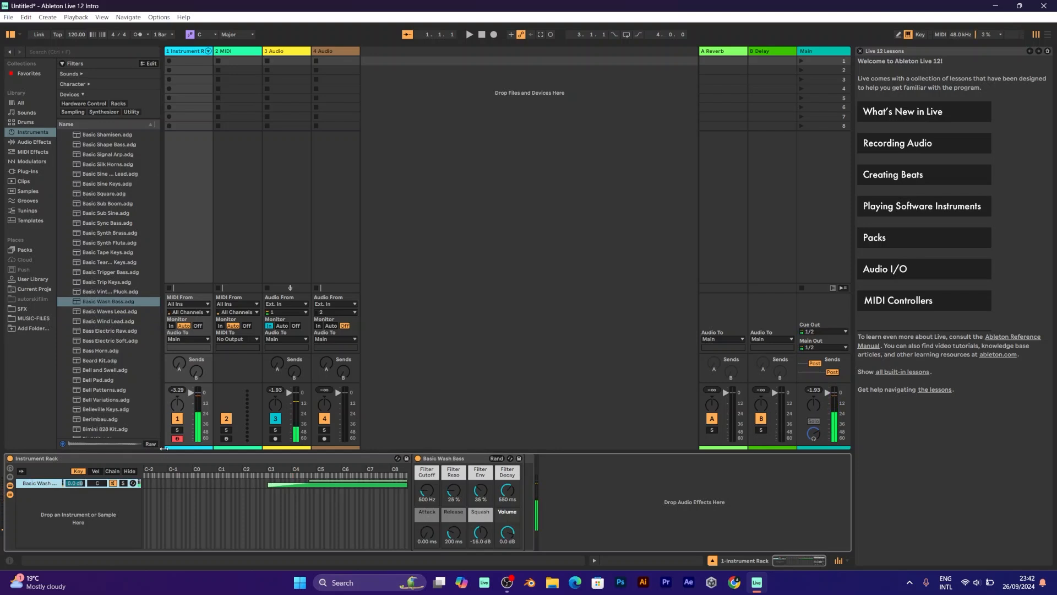
key("z")
key("a")
Step: Extend the Basic Wash Bass key zone down to C0 and play several notes in the low octave
left_click_drag(268, 484, 193, 486)
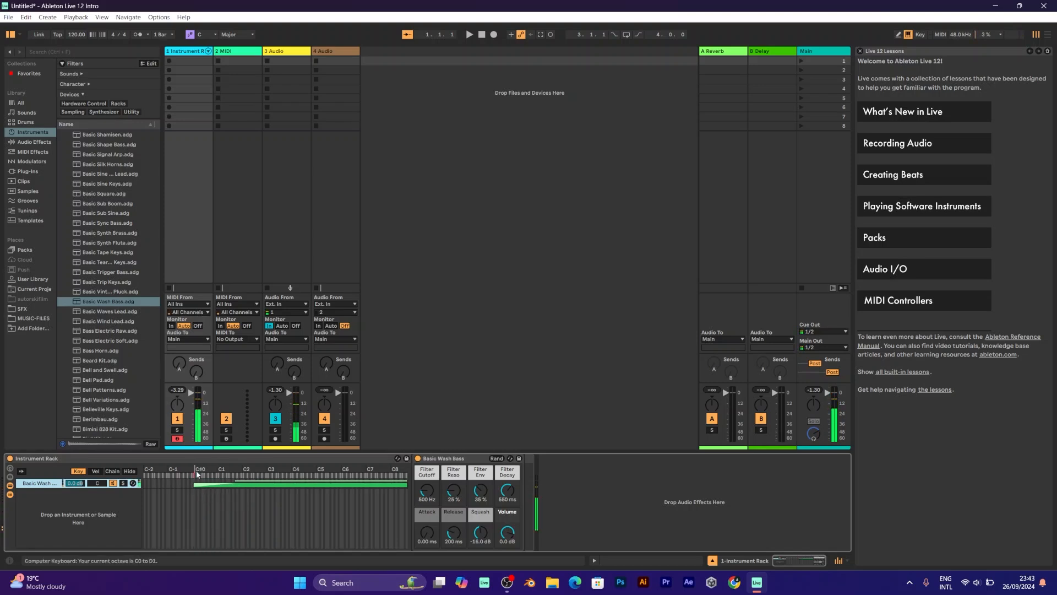
key("g")
key("f")
key("g")
key("g")
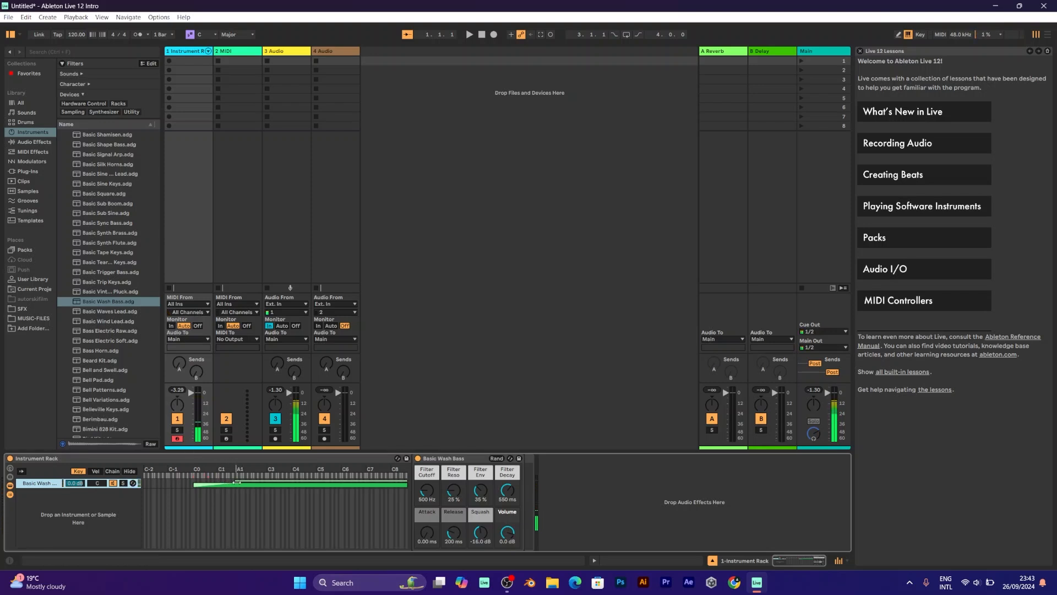
Step: Lengthen the key zone's fade-in up to about C2 and test it with a low note
left_click_drag(234, 478, 244, 478)
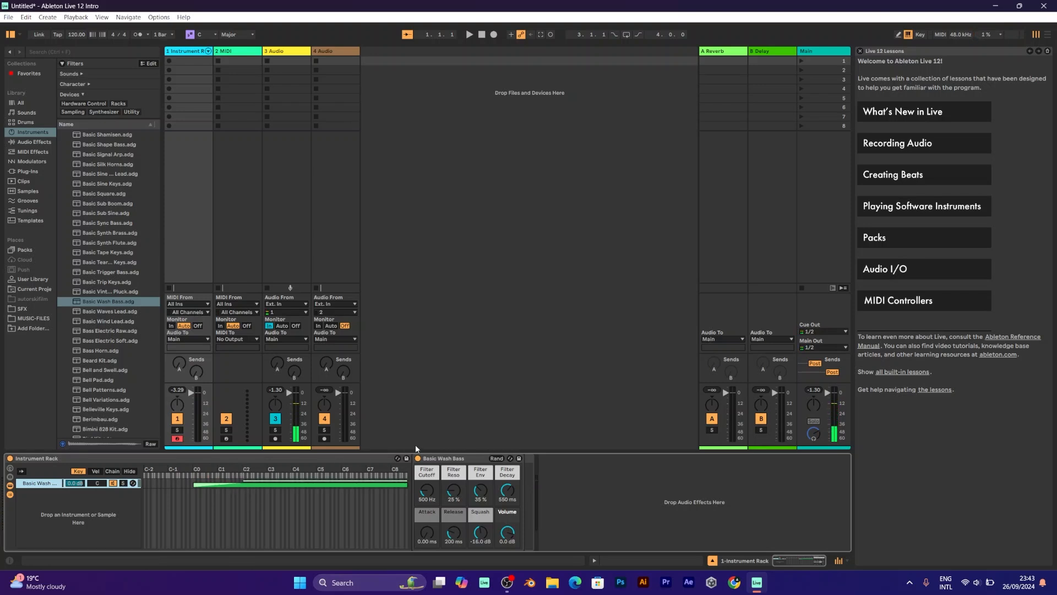
key("z")
key("z")
key("a")
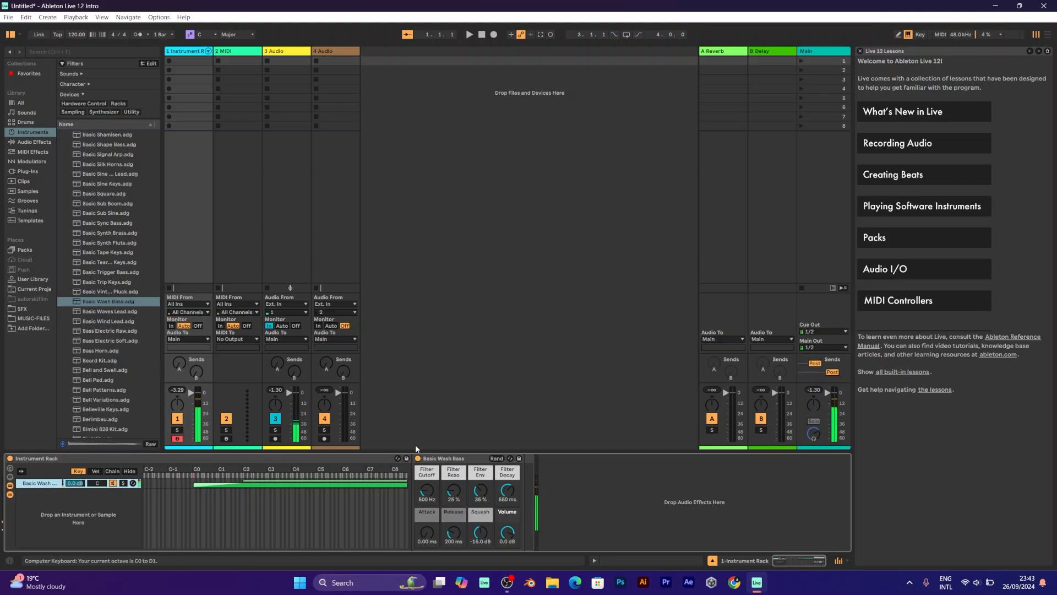
Step: Shorten the Basic Wash Bass key zone's upper end to about C4 and play notes to test the range
key("x")
key("a")
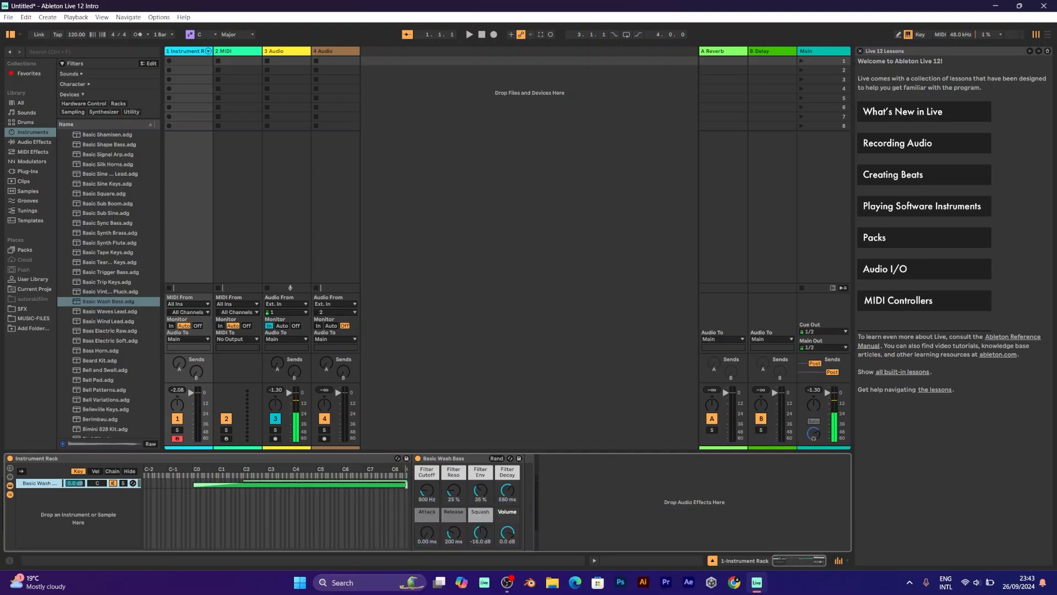
left_click_drag(406, 484, 291, 483)
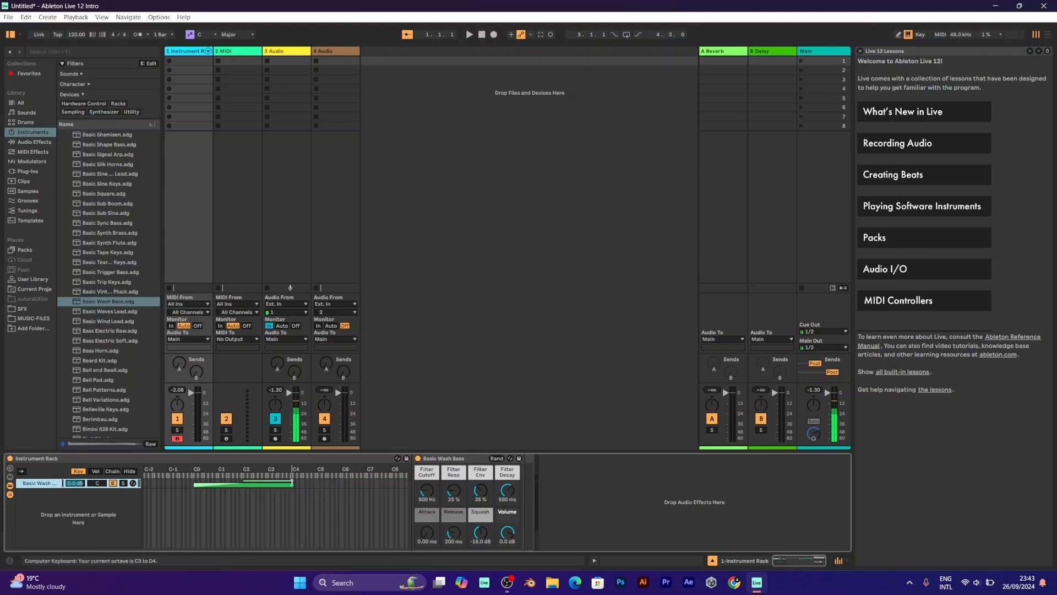
key("a")
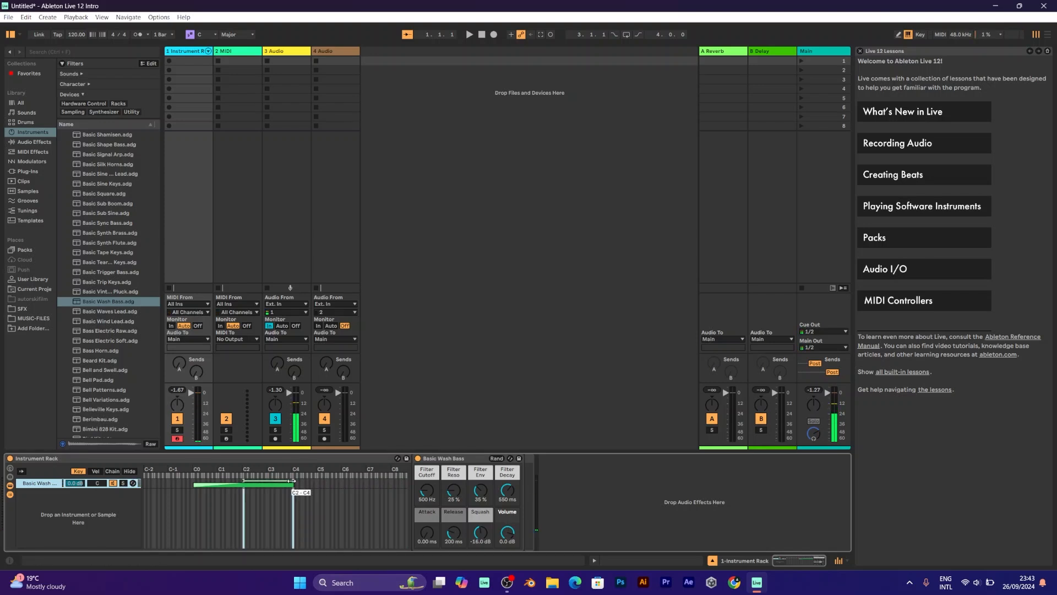
Step: Add a fade-out to the Basic Wash Bass key zone starting at about C3 and test it in different octaves
left_click_drag(295, 480, 270, 479)
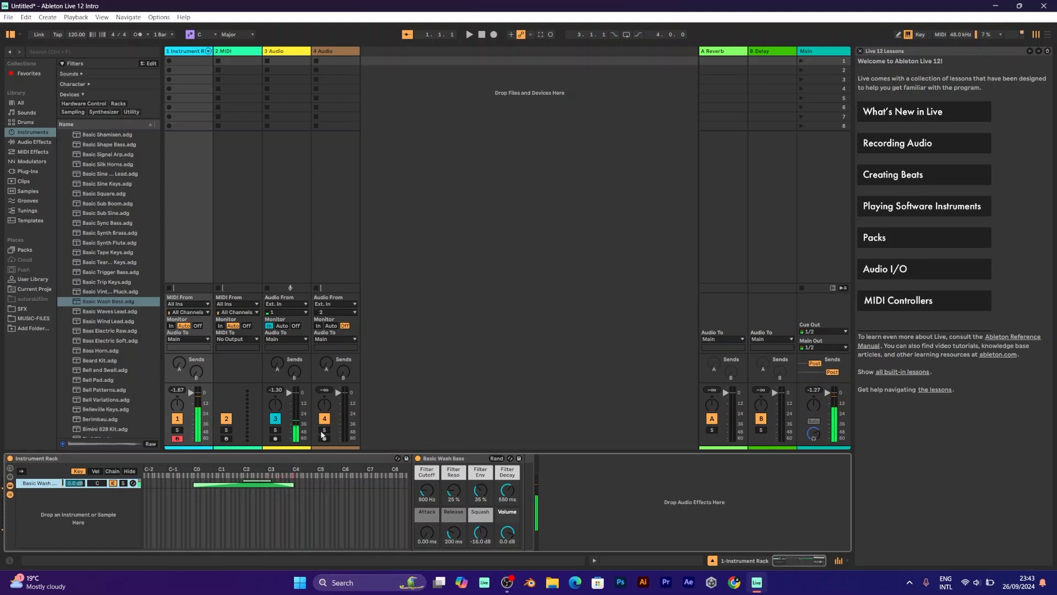
key("x")
key("z")
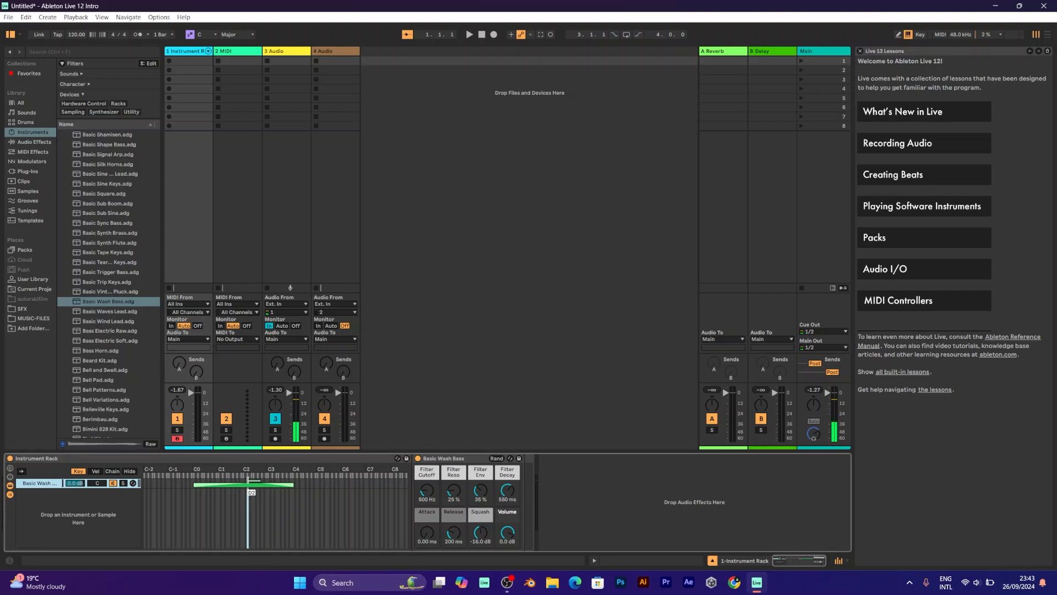
Step: Play notes in successively lower octaves down to C-1, and again at C0, to hear the key zone's faded low end
mouse_move(261, 480)
left_mouse_down()
mouse_move(250, 481)
mouse_move(267, 481)
left_mouse_up()
key("z")
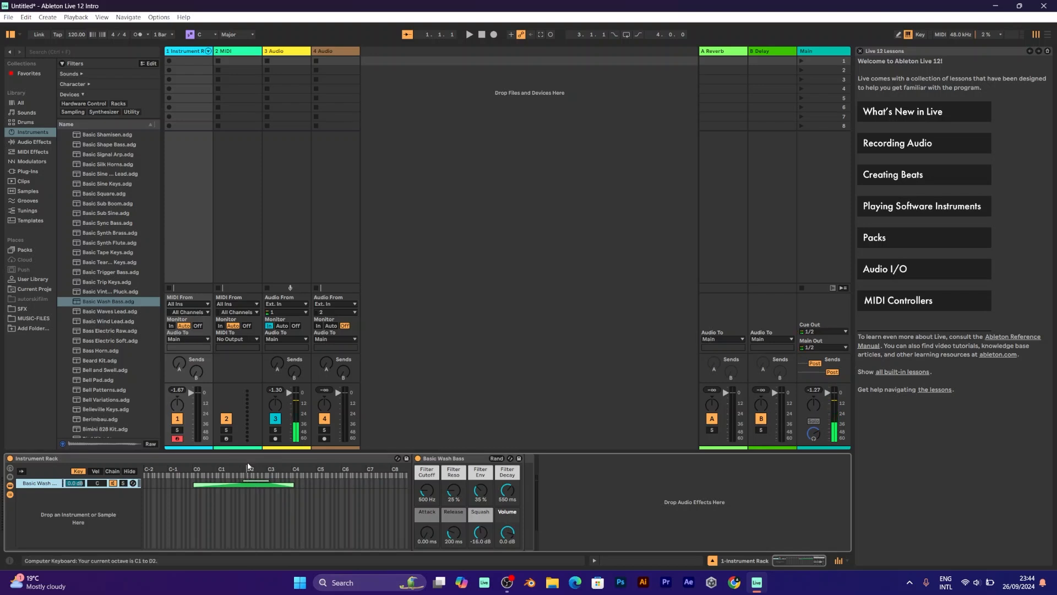
key("a")
key("z")
key("a")
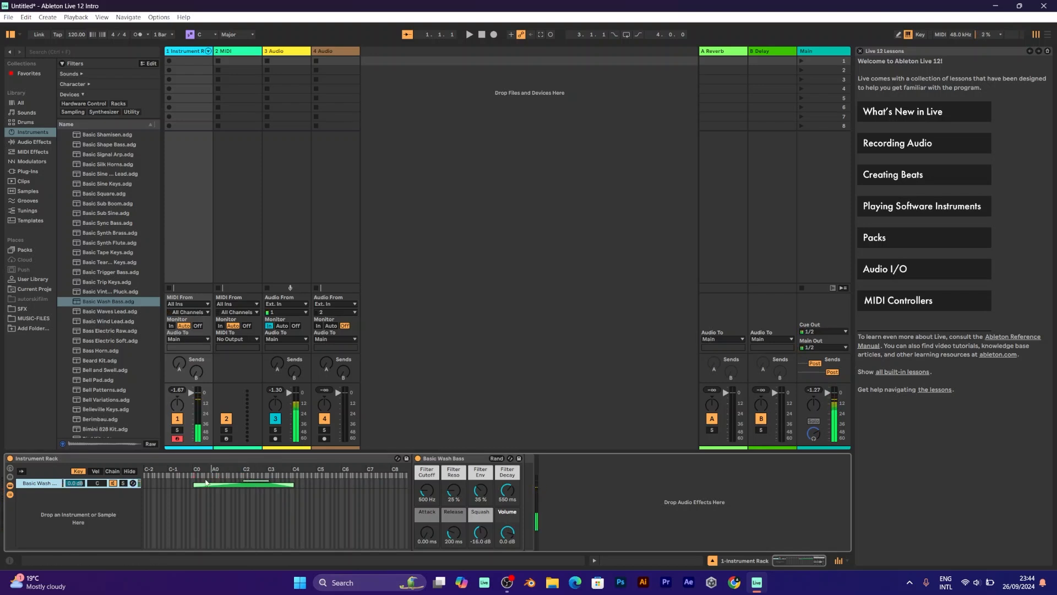
key("z")
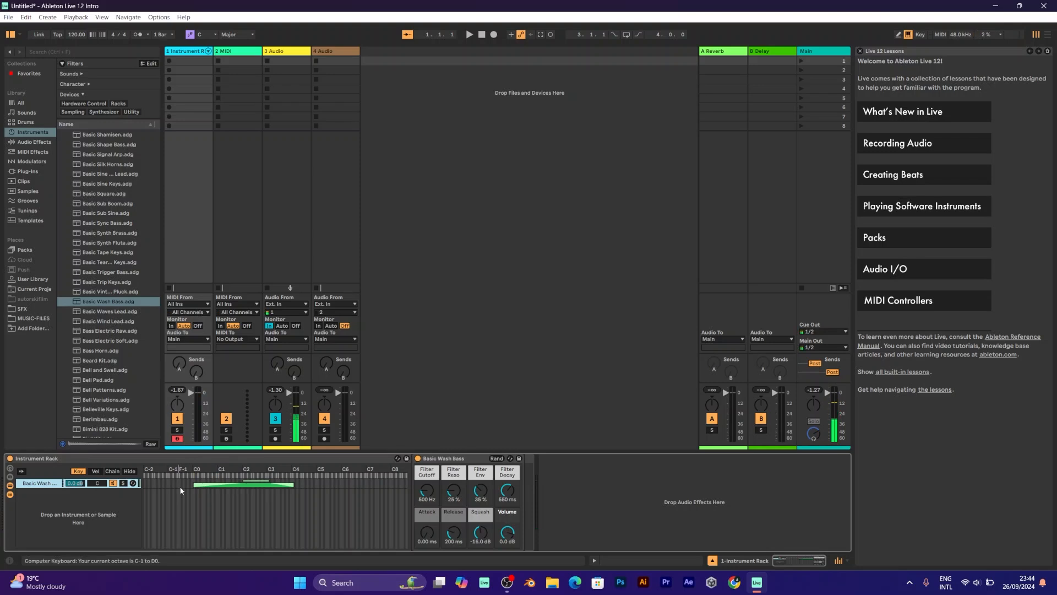
key("x")
key("a")
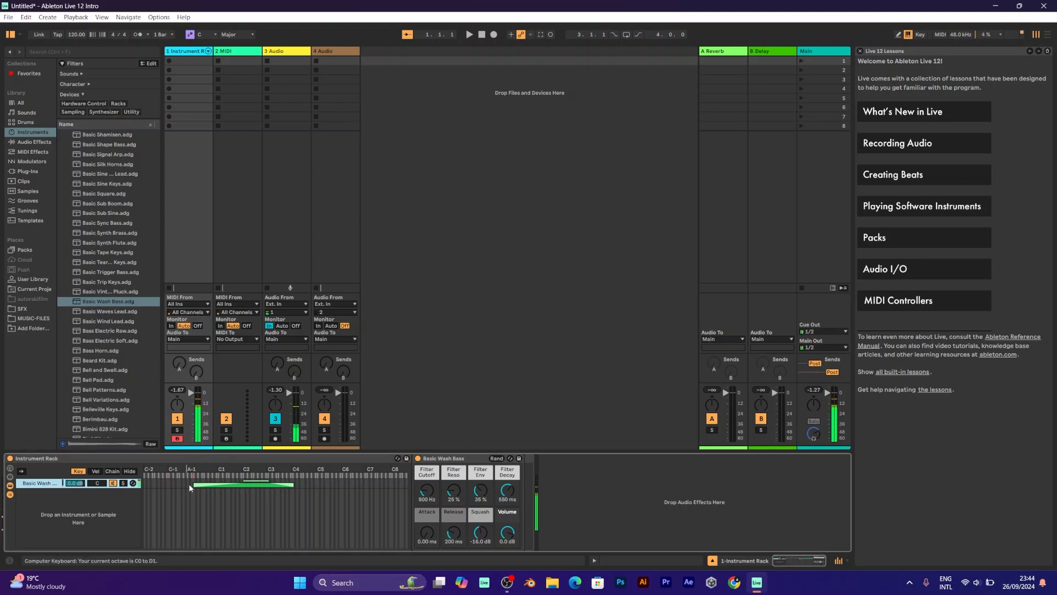
Step: Try extending the key zone down to C-1, play a note in that octave, and return the lower limit to C0
left_click_drag(193, 484, 169, 484)
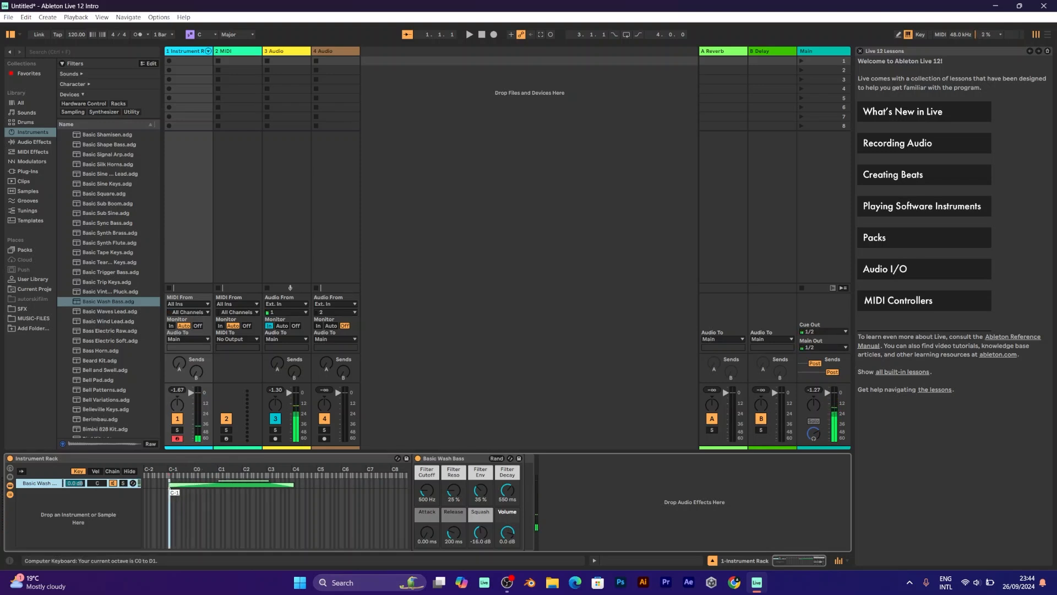
key("z")
key("a")
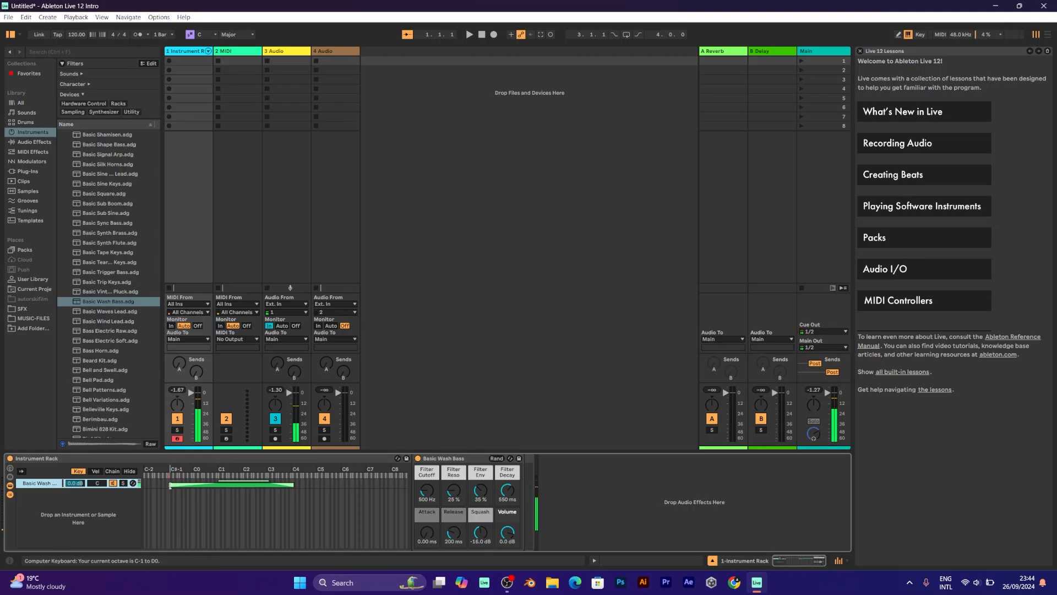
left_click_drag(169, 485, 194, 484)
key("x")
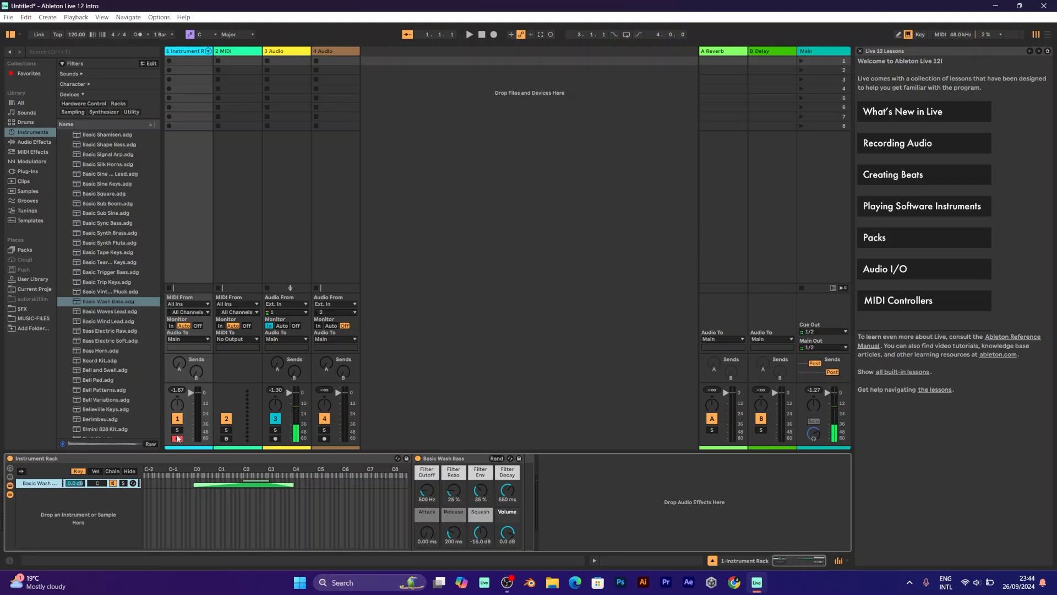
Step: Look through the instrument presets for a second sound and audition Clav Harmonium and Clav Anvil
scroll(142, 344, "down", 4)
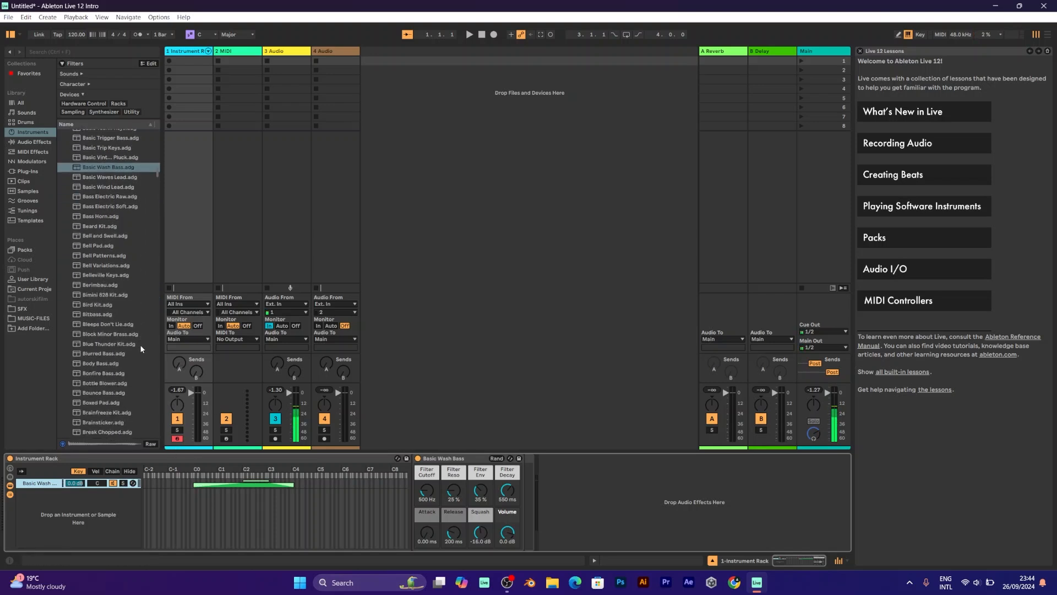
scroll(140, 345, "down", 2)
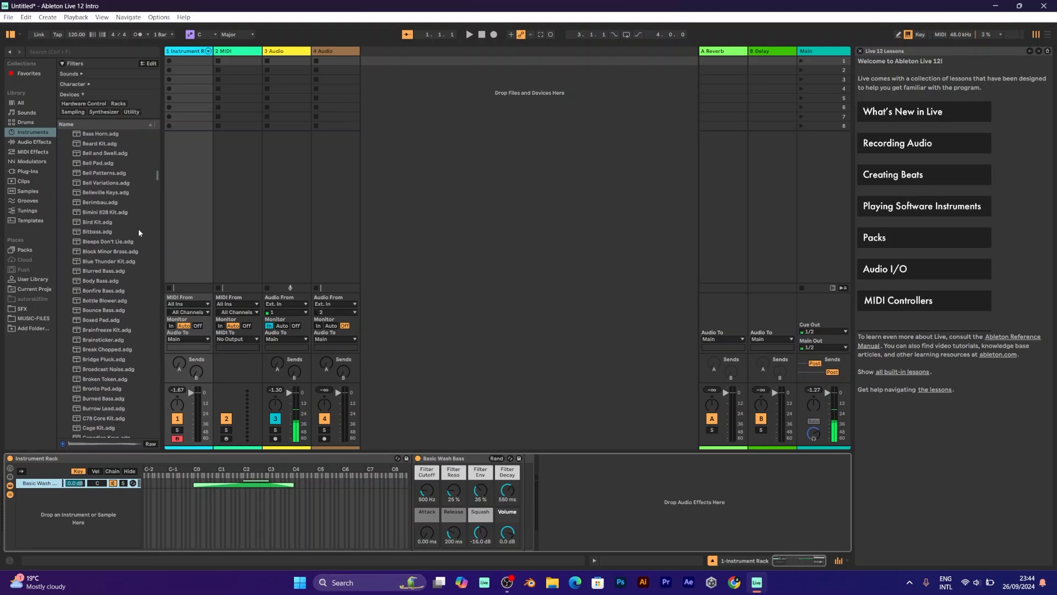
scroll(139, 232, "down", 3)
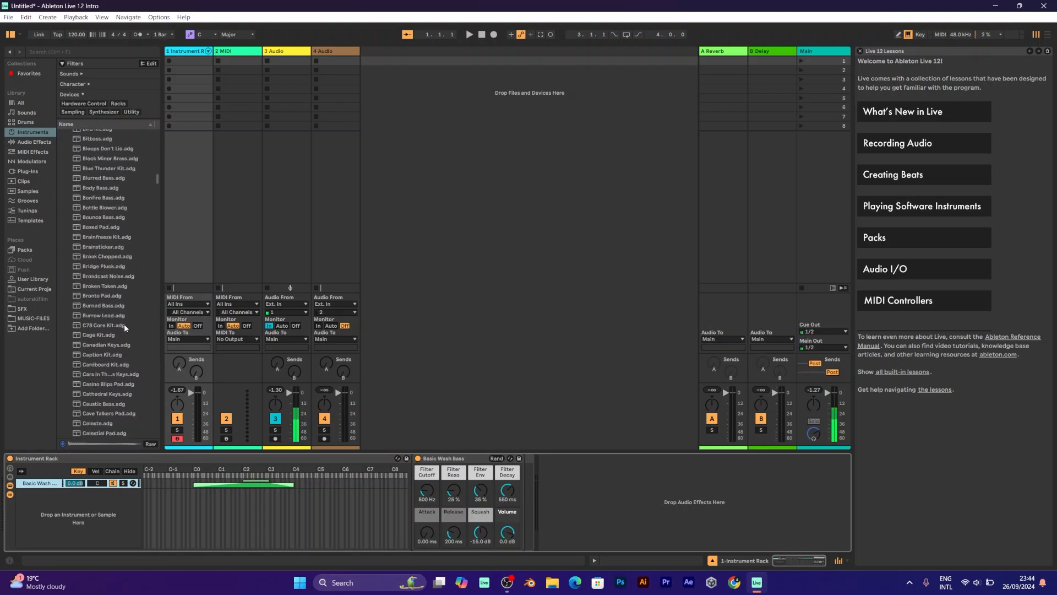
scroll(125, 328, "down", 8)
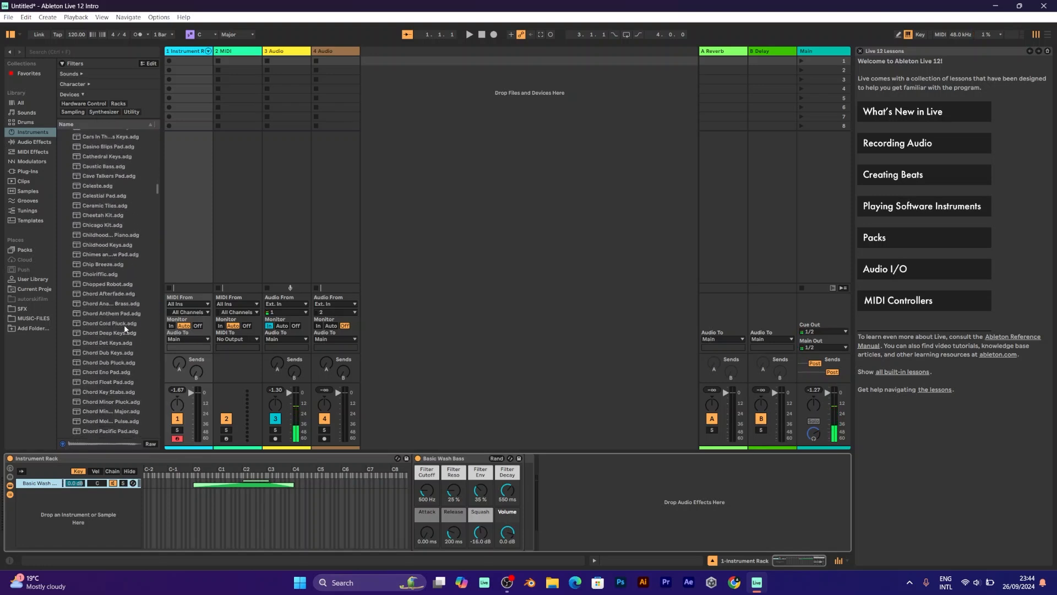
scroll(125, 329, "down", 7)
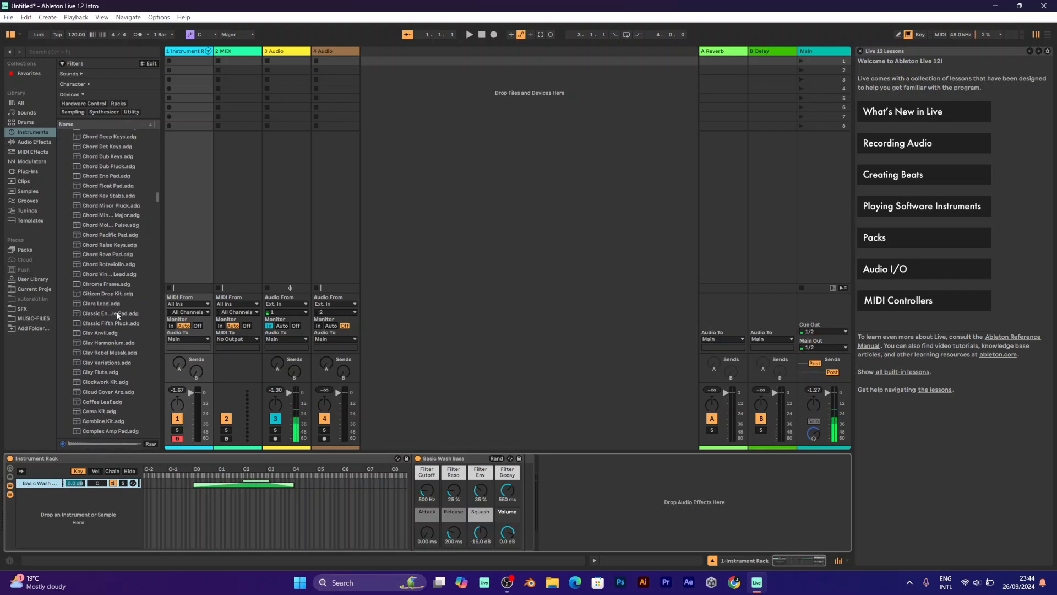
left_click(105, 340)
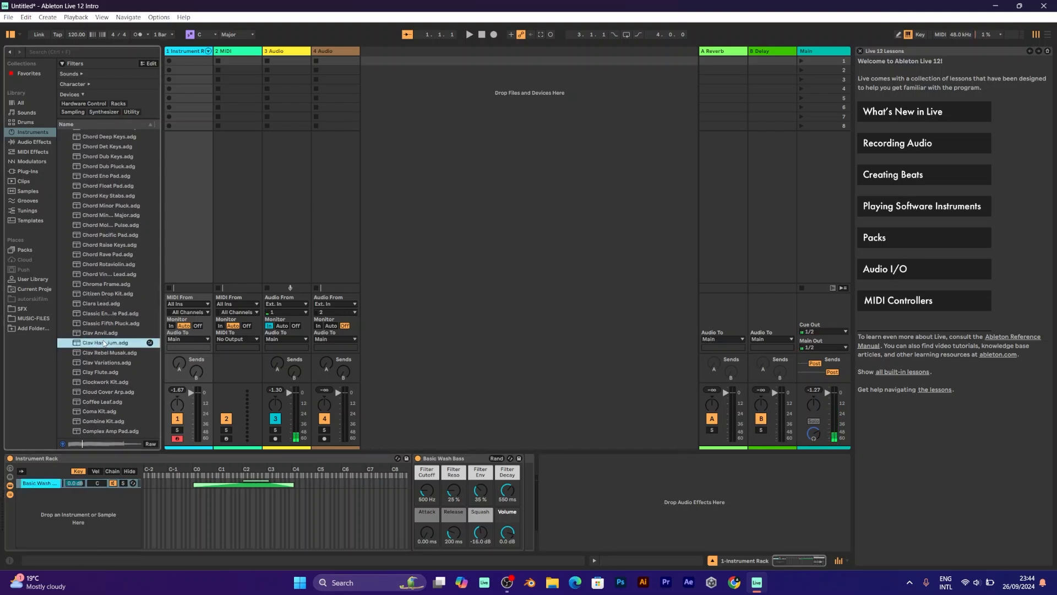
left_click(104, 334)
left_click(177, 204)
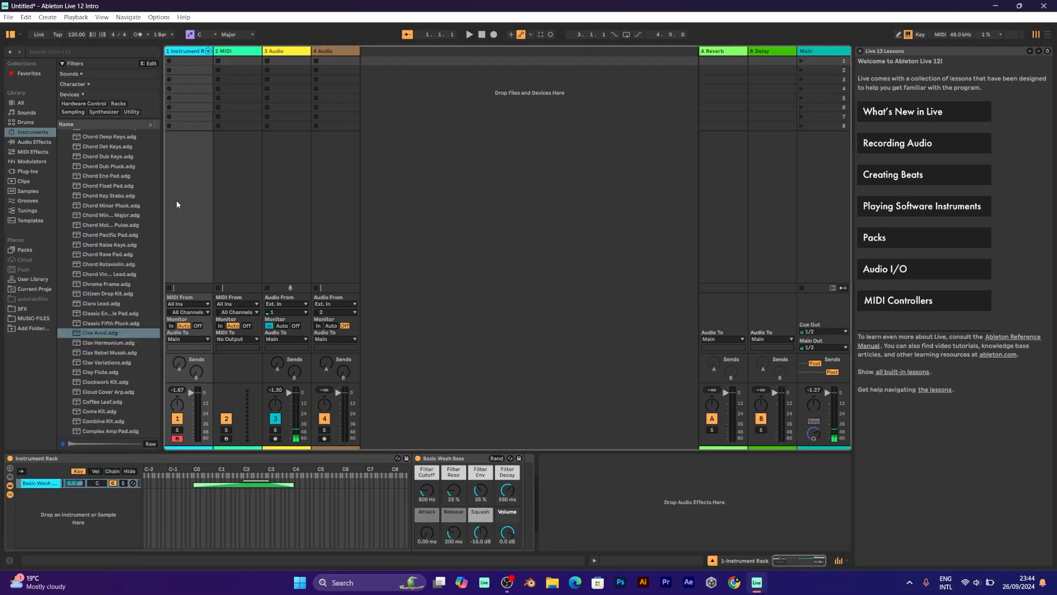
Step: Show the Sounds library filtered to Piano & Keys
left_click(26, 112)
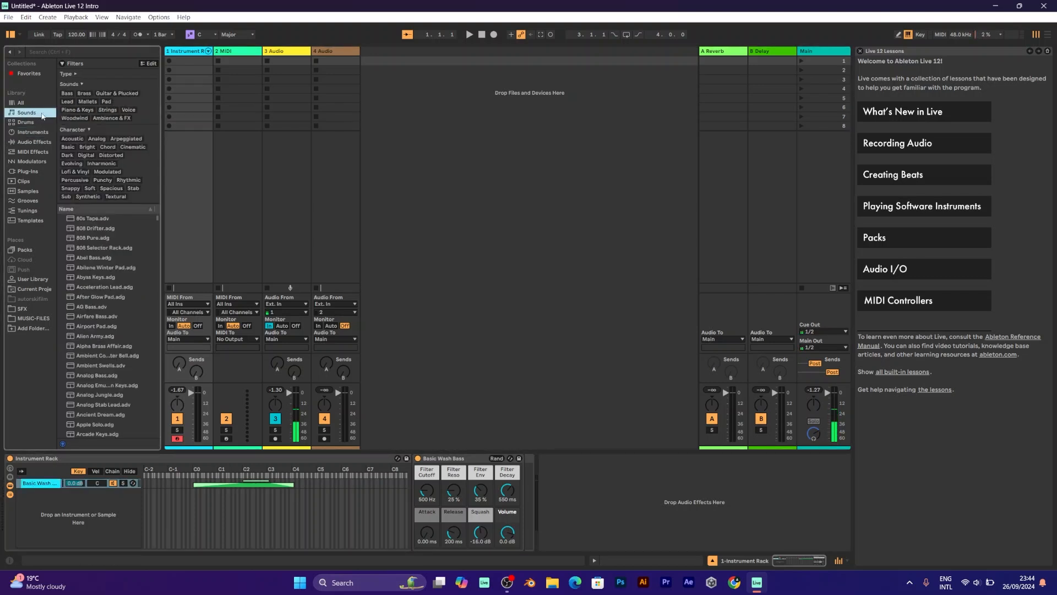
left_click(80, 111)
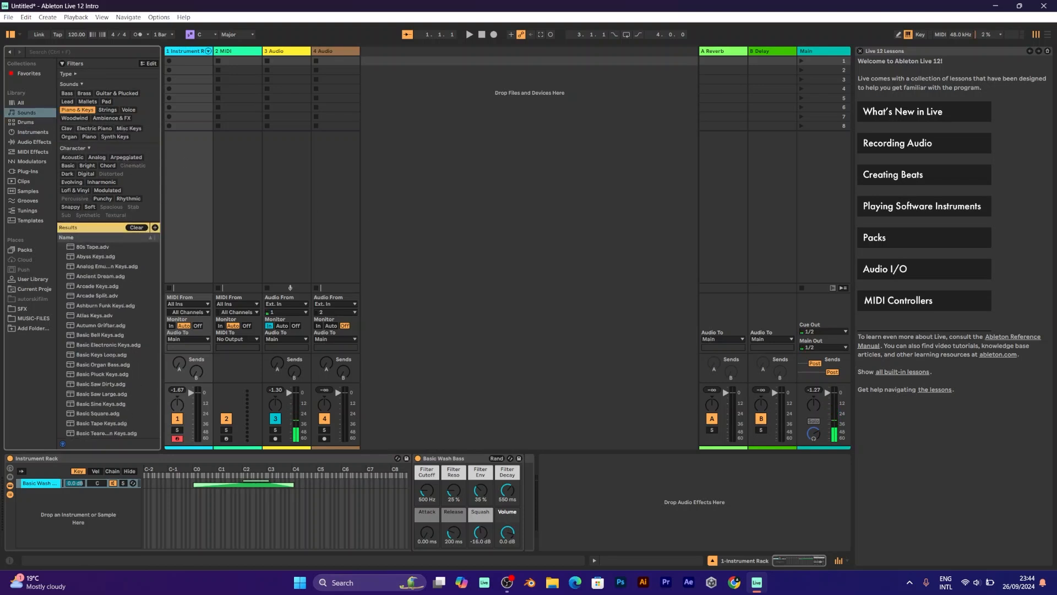
key("alt+Tab")
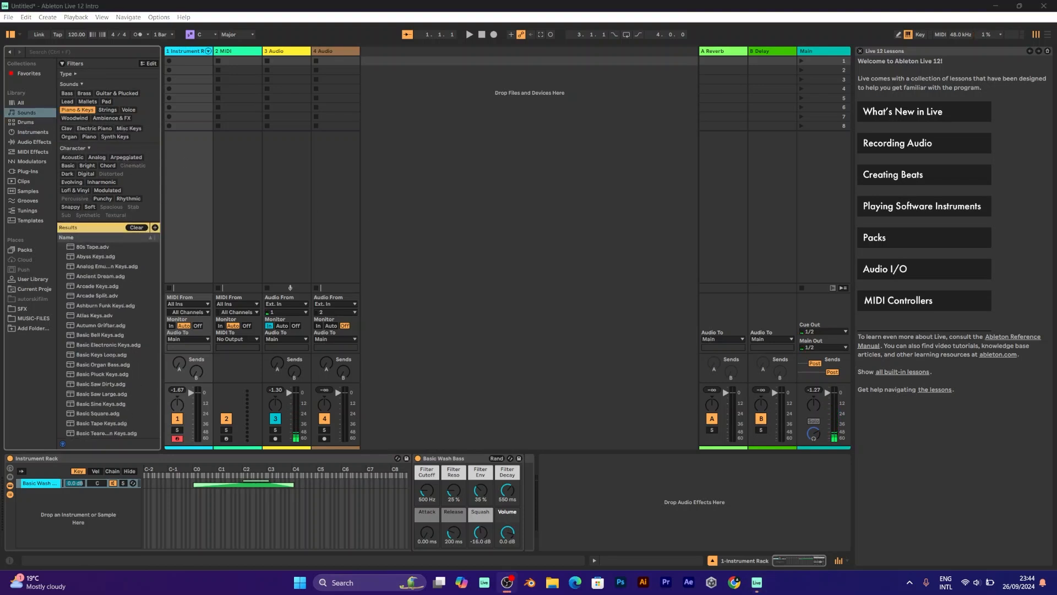
Step: Audition Piano & Keys presets, including Basic Electronic Keys, Basic Tape Keys, Basic Saw Large and Basic Organ Bass
left_click(122, 315)
left_click(118, 345)
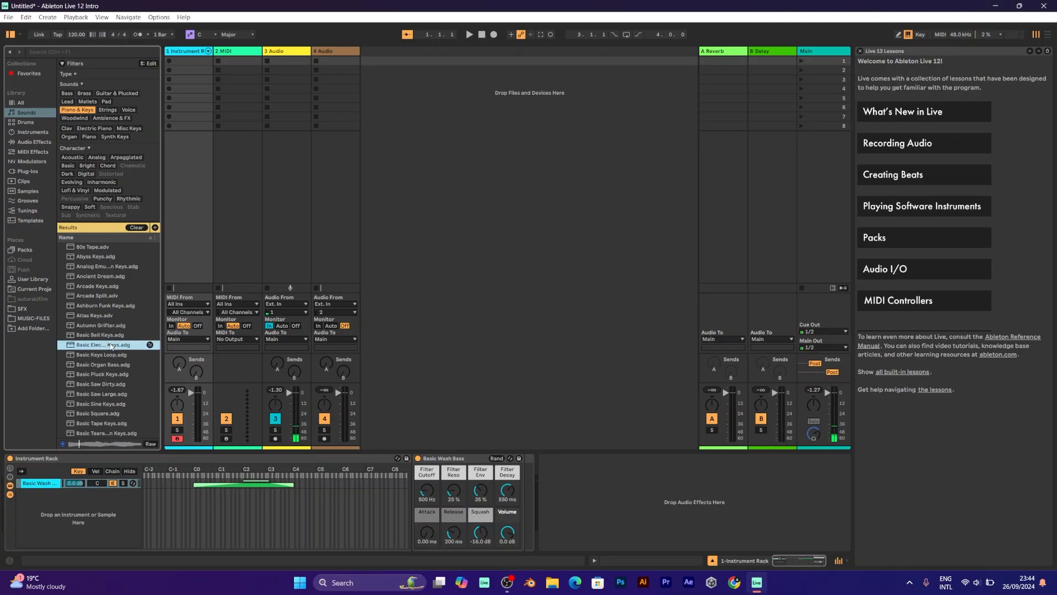
scroll(107, 382, "down", 1)
left_click(109, 382)
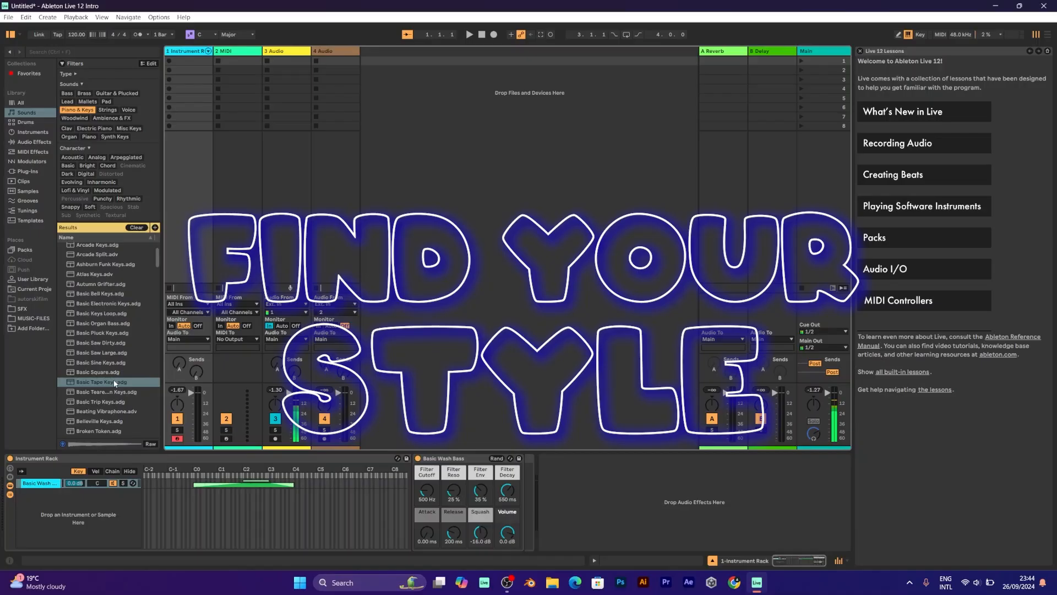
scroll(115, 379, "down", 1)
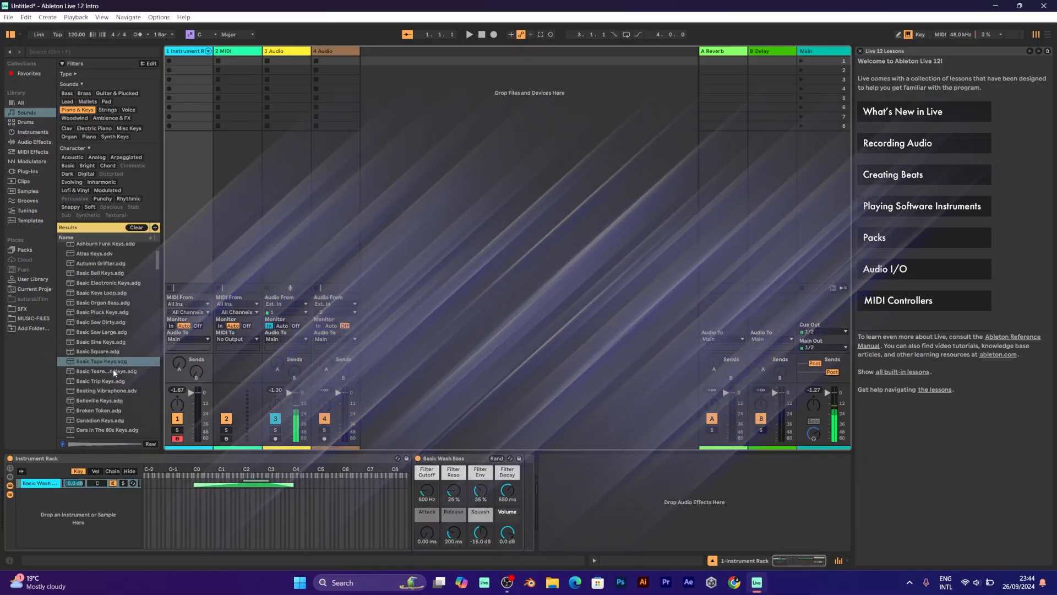
left_click(92, 341)
left_click(87, 331)
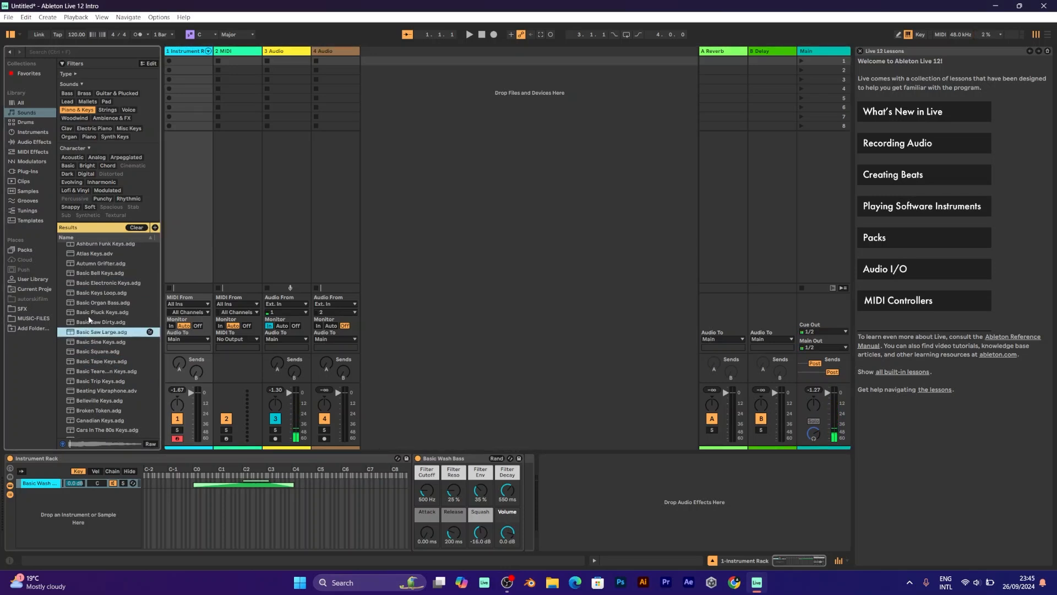
left_click(90, 312)
left_click(101, 303)
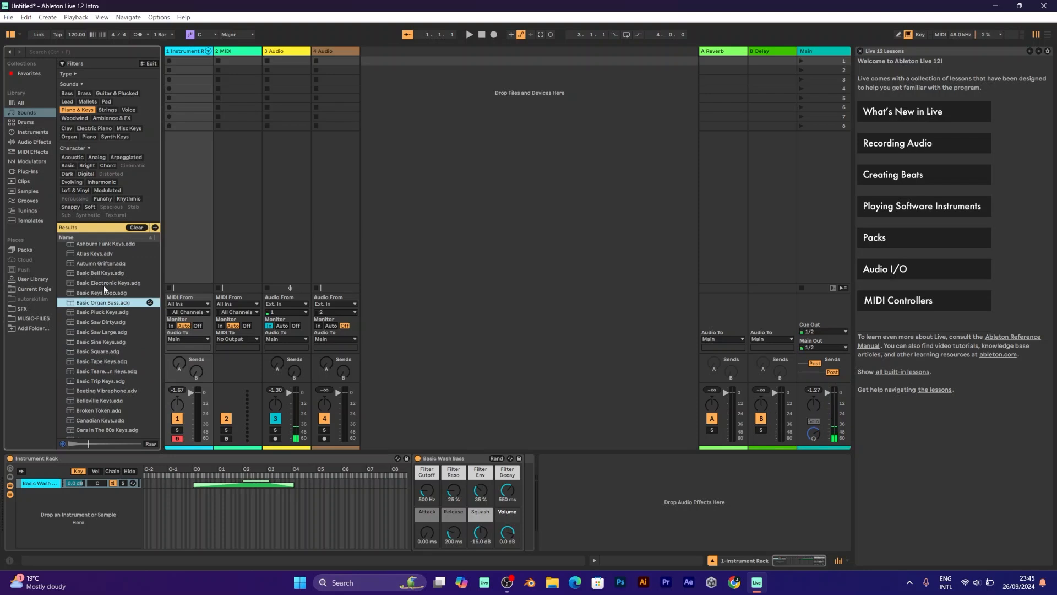
Step: Add Basic Electronic Keys as a second chain in the rack and start its key zone at C0
left_click(103, 284)
left_click_drag(65, 462, 58, 493)
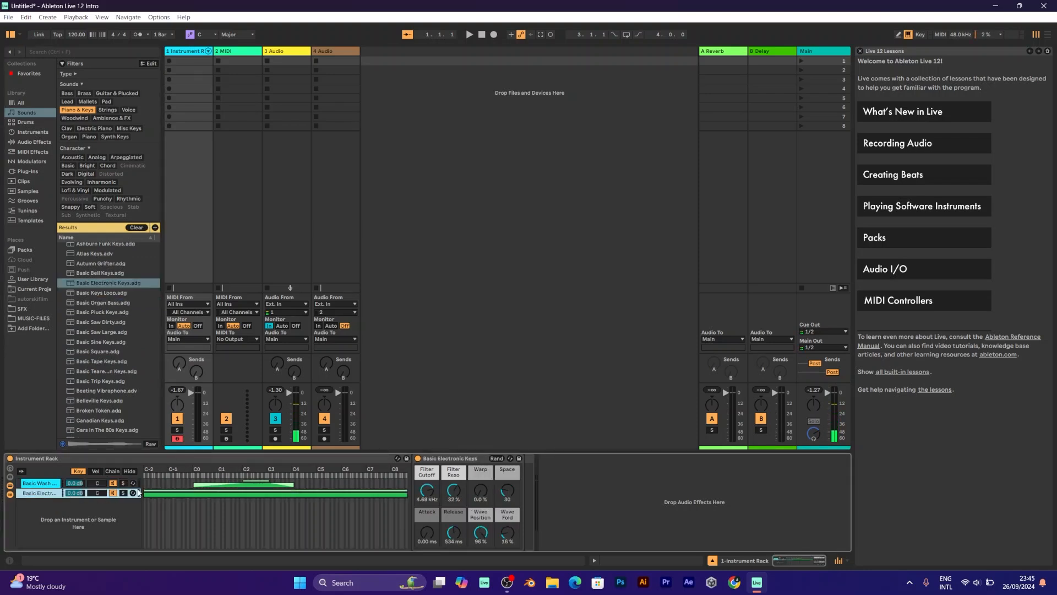
mouse_move(143, 492)
left_mouse_down()
mouse_move(210, 495)
mouse_move(193, 493)
left_mouse_up()
Step: Play several notes from the low octaves upward to hear both chains layered
key("z")
key("a")
key("d")
key("g")
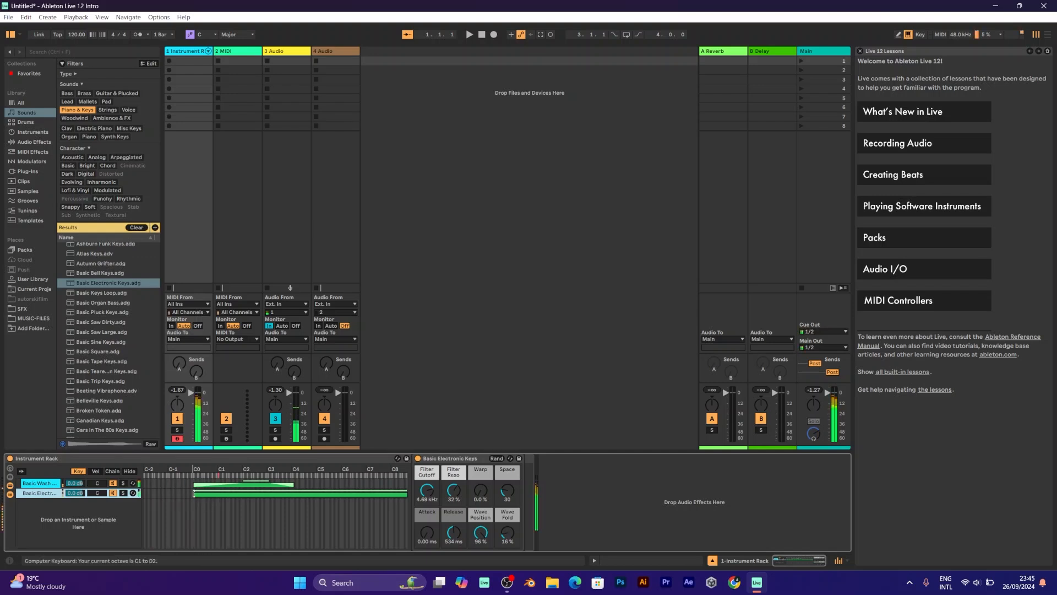
key("x")
key("x")
key("x")
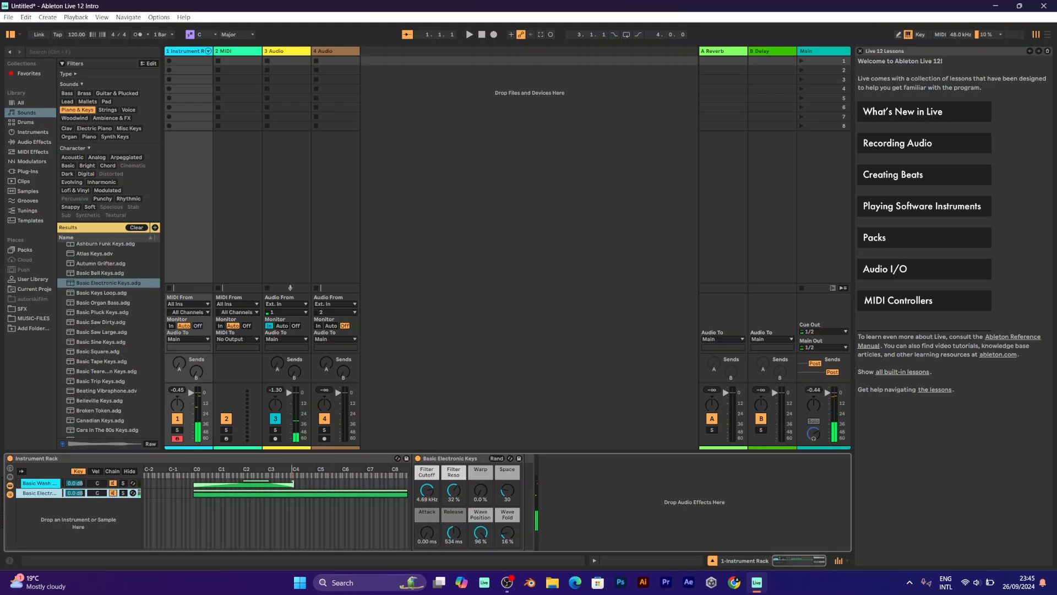
Step: Extend the Basic Wash Bass key zone up to about C5 and play a note in the C5 octave
left_click_drag(293, 483, 320, 483)
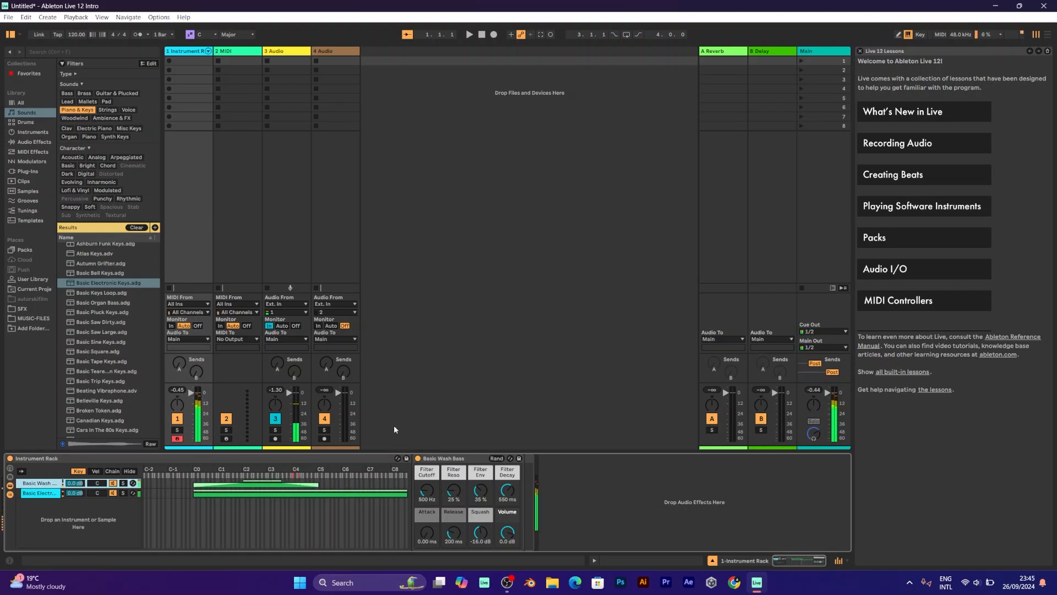
key("x")
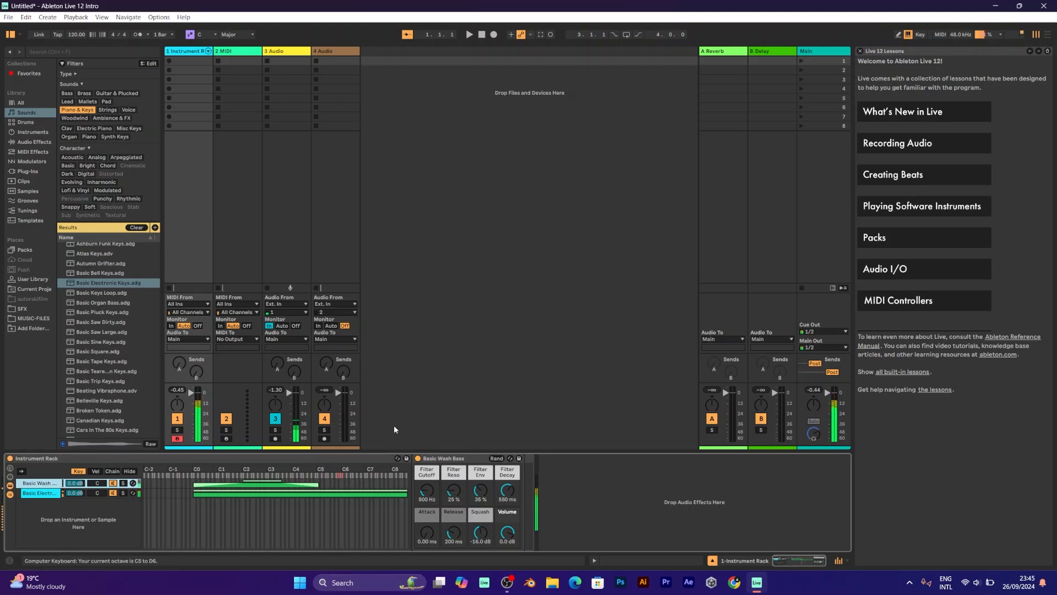
key("a")
Step: Extend the Basic Wash Bass key zone to C6 with its fade-out starting at about C3, and play notes to hear it
left_click_drag(318, 485, 268, 480)
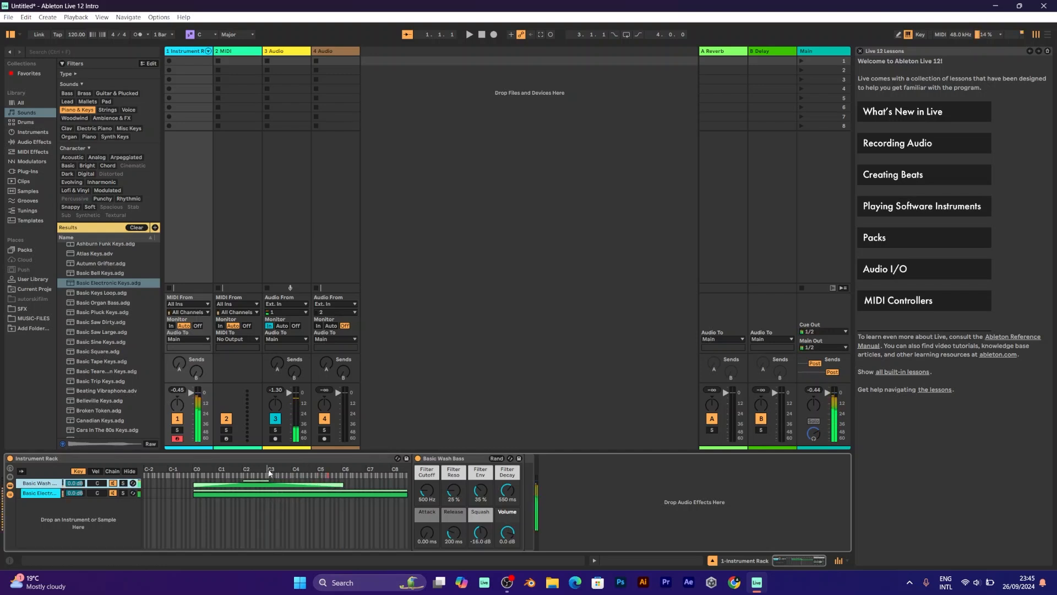
key("z")
key("s")
key("d")
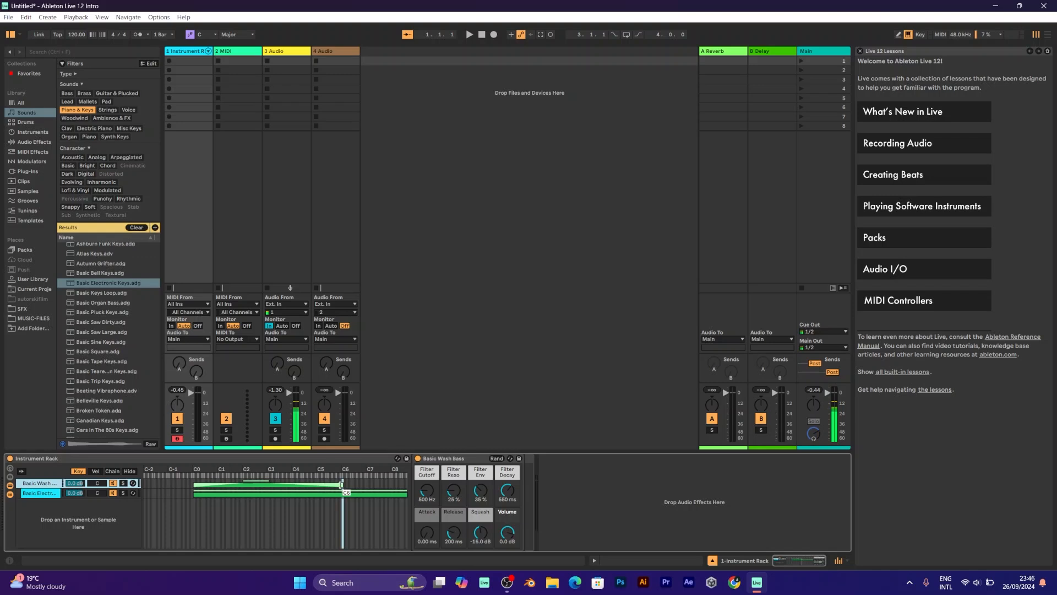
Step: Trim the Basic Wash Bass key zone's upper end to just below C6 and test it up to the C5 octave
left_click_drag(341, 483, 340, 483)
key("a")
key("x")
key("a")
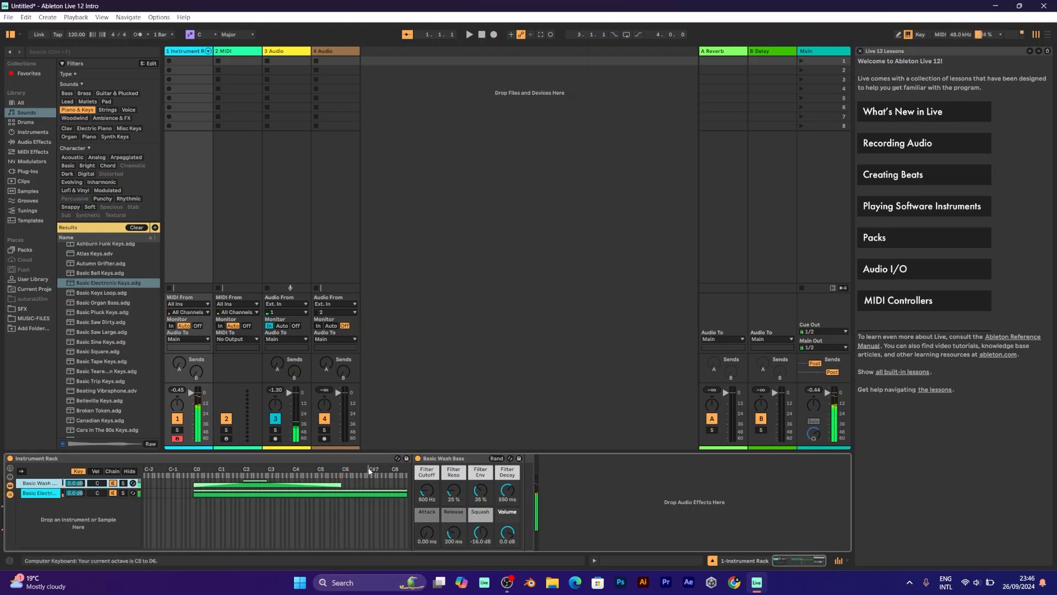
Step: Play a low and a high note in the C5 octave to test the trimmed key zone
key("a")
key("j")
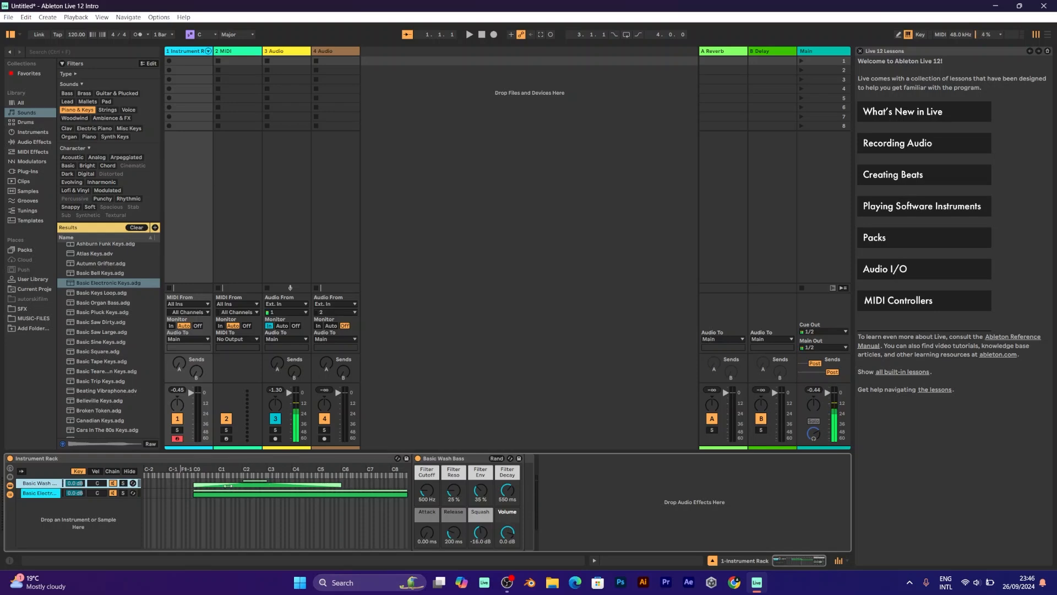
Step: Limit the Basic Wash Bass velocity zone to about 92 with its fade-out starting at about 66, and test it in different octaves
left_click(95, 471)
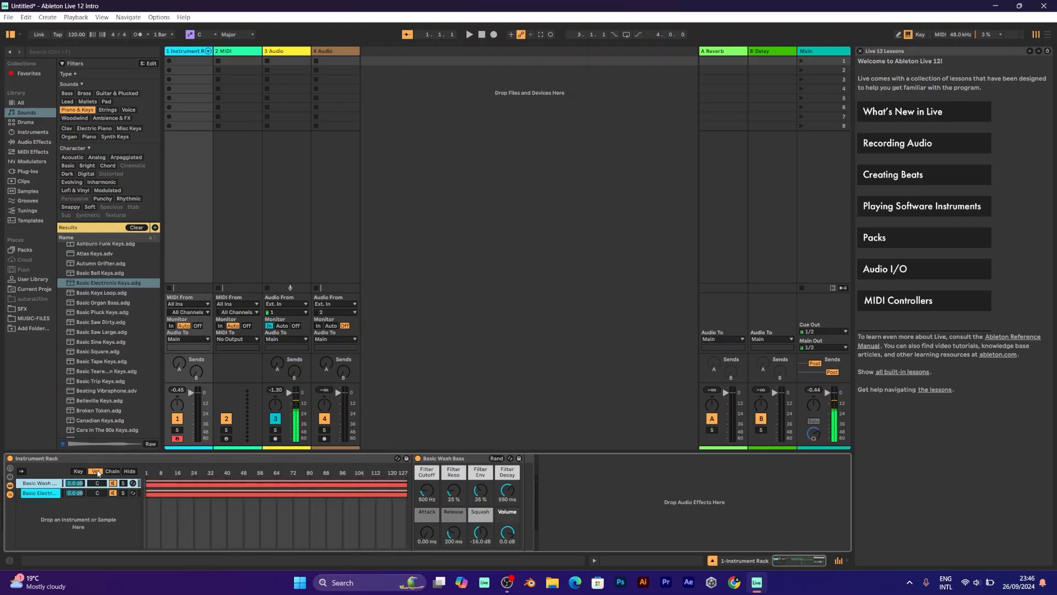
left_click_drag(406, 484, 295, 483)
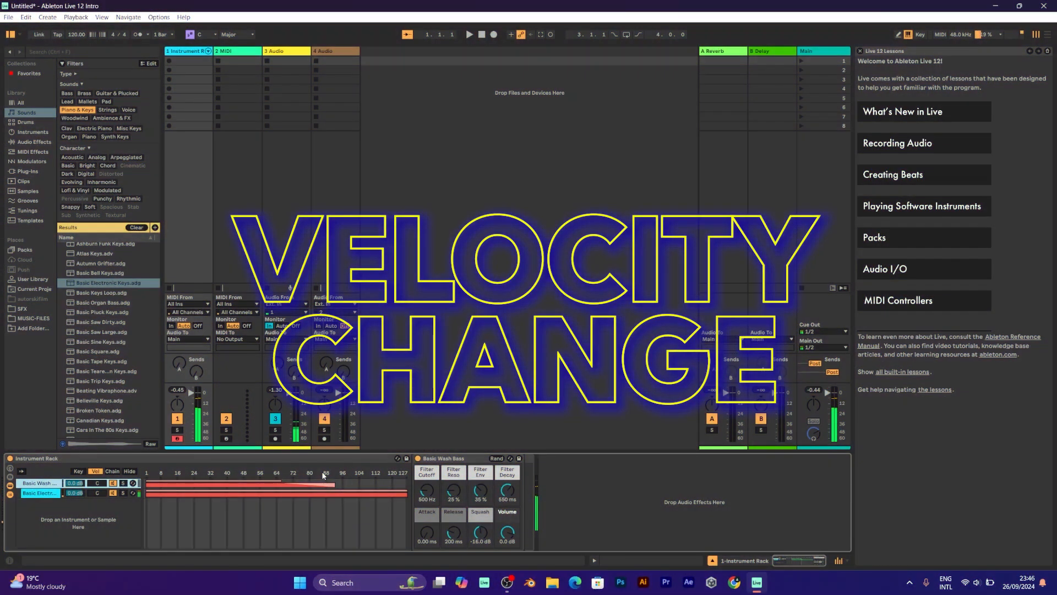
key("x")
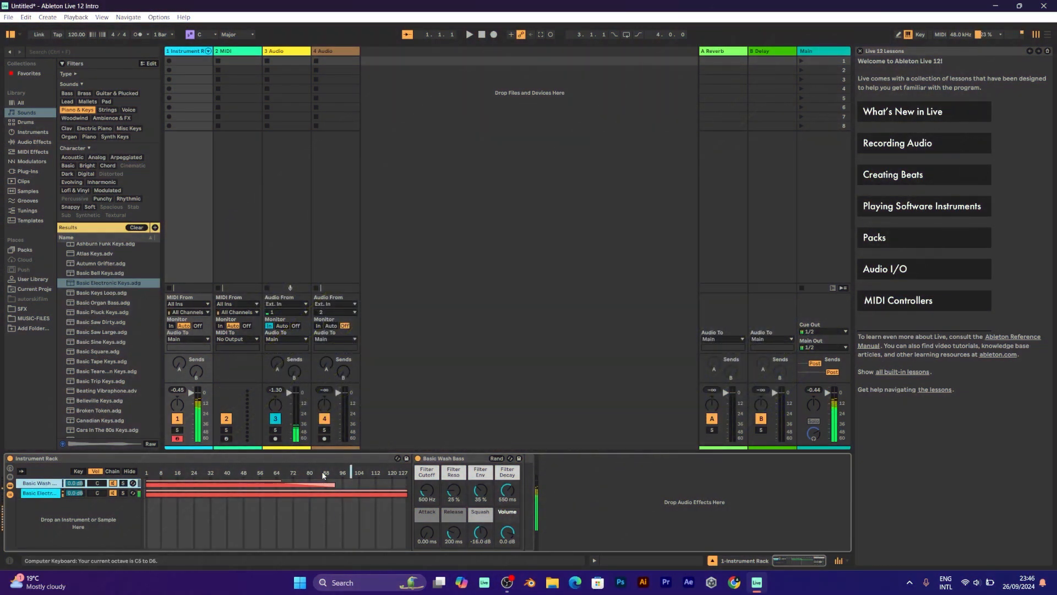
key("z")
key("z")
key("z")
key("z")
left_click(78, 471)
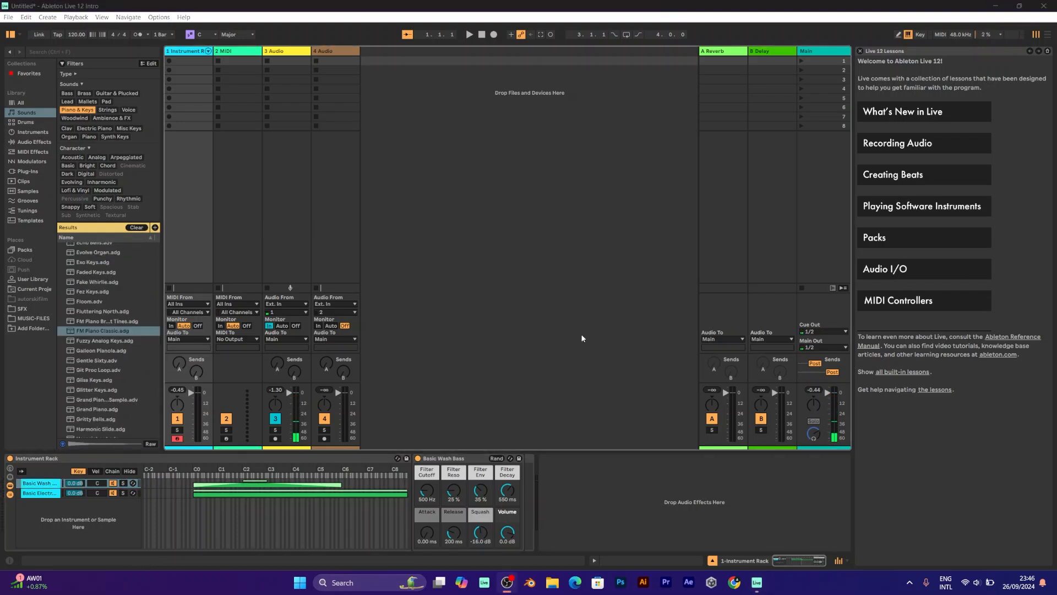
Step: Filter the Sounds library by Pad instead of Piano & Keys and preview several pad presets
left_click(83, 110)
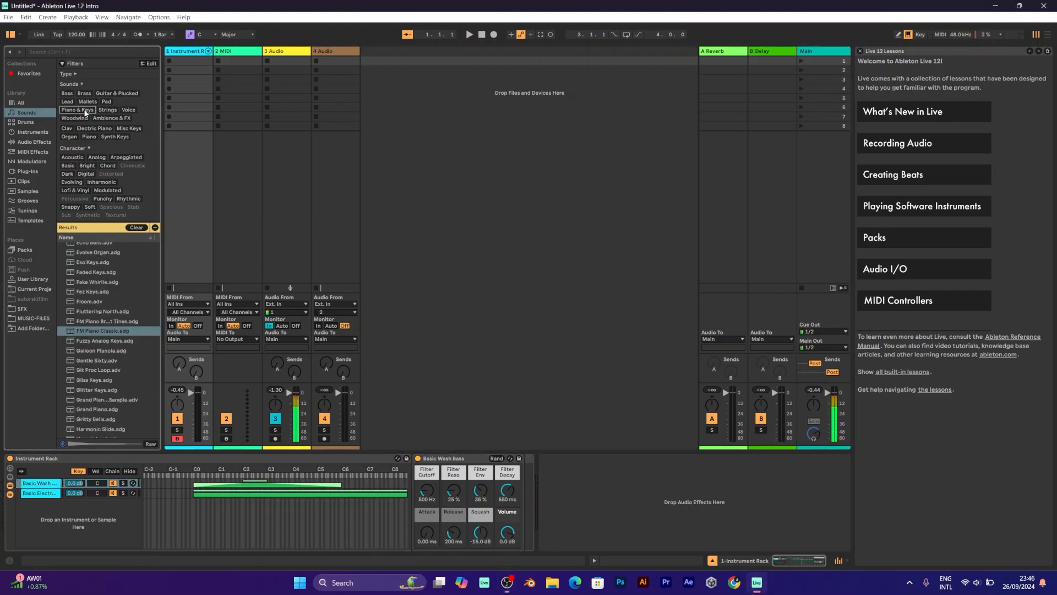
left_click(106, 102)
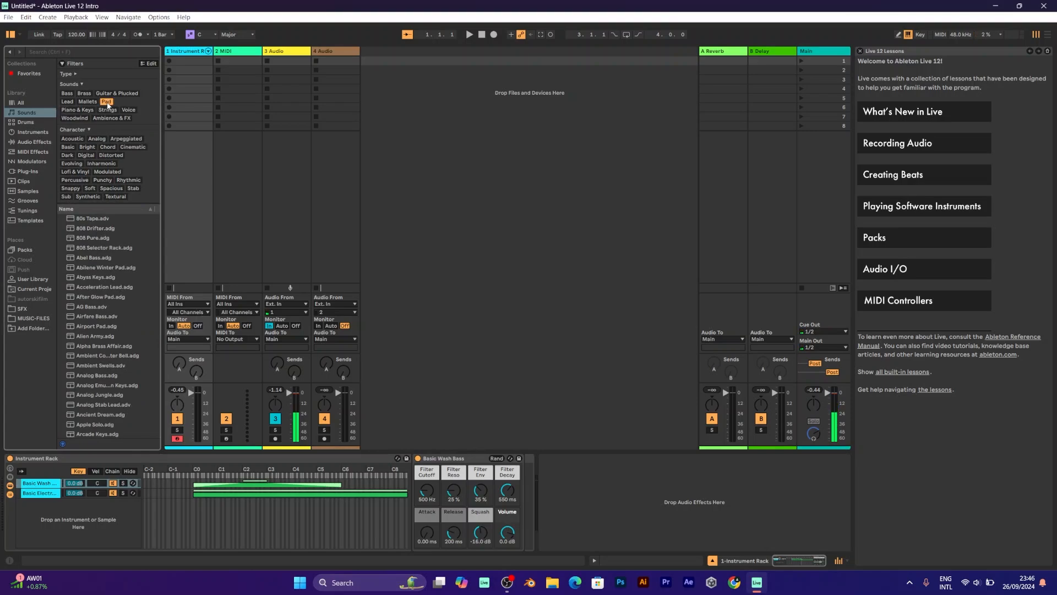
left_click(125, 318)
left_click(122, 375)
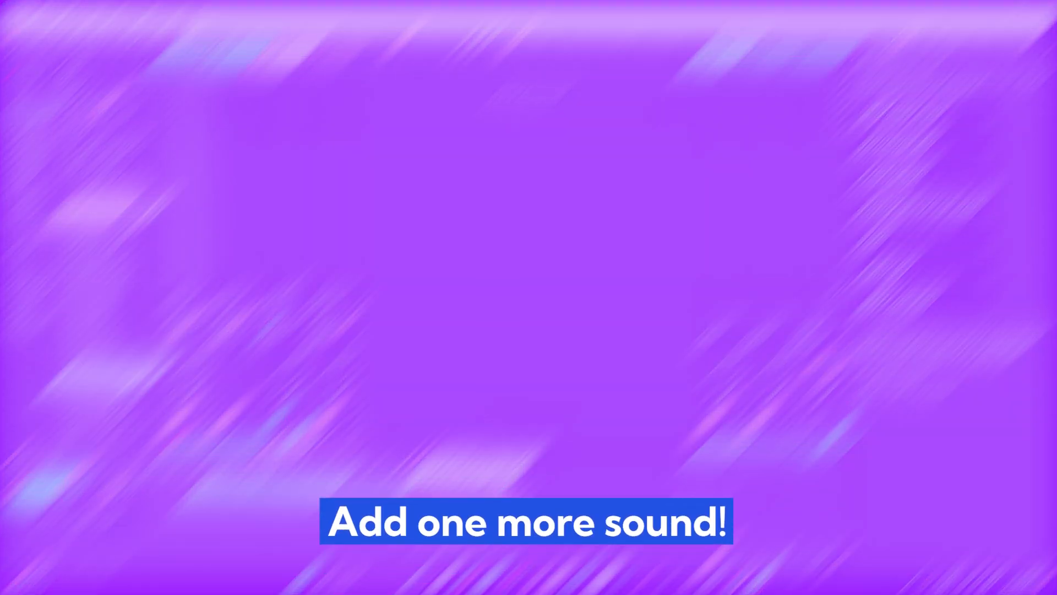
left_click(119, 406)
left_click(120, 433)
scroll(121, 421, "down", 2)
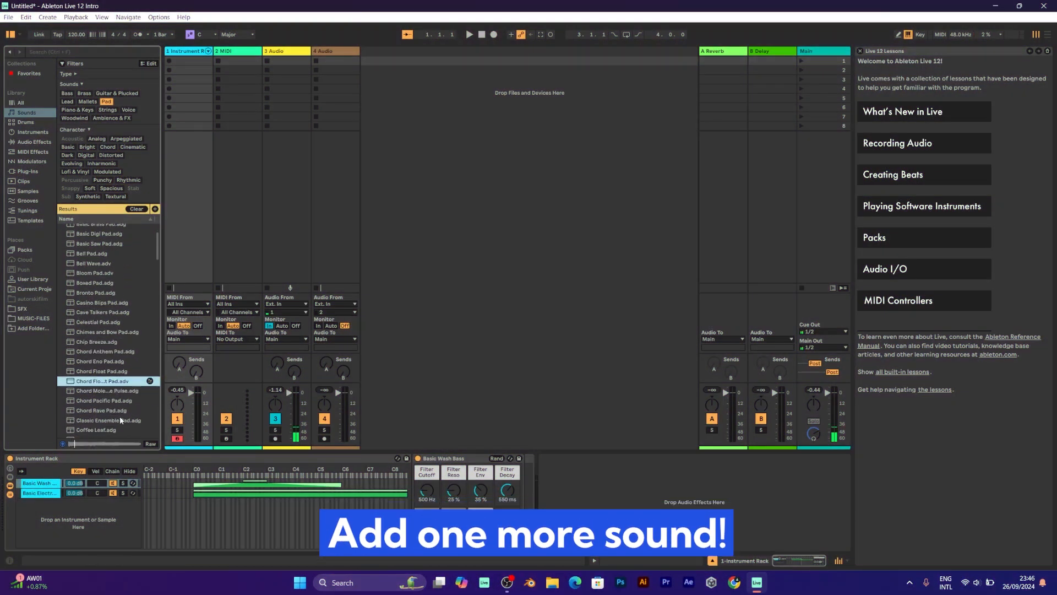
Step: Add Classic Ensemble Pad as a third chain in the rack and extend the Basic Electronic Keys key zone down to about C-1
left_click(120, 417)
scroll(119, 415, "down", 2)
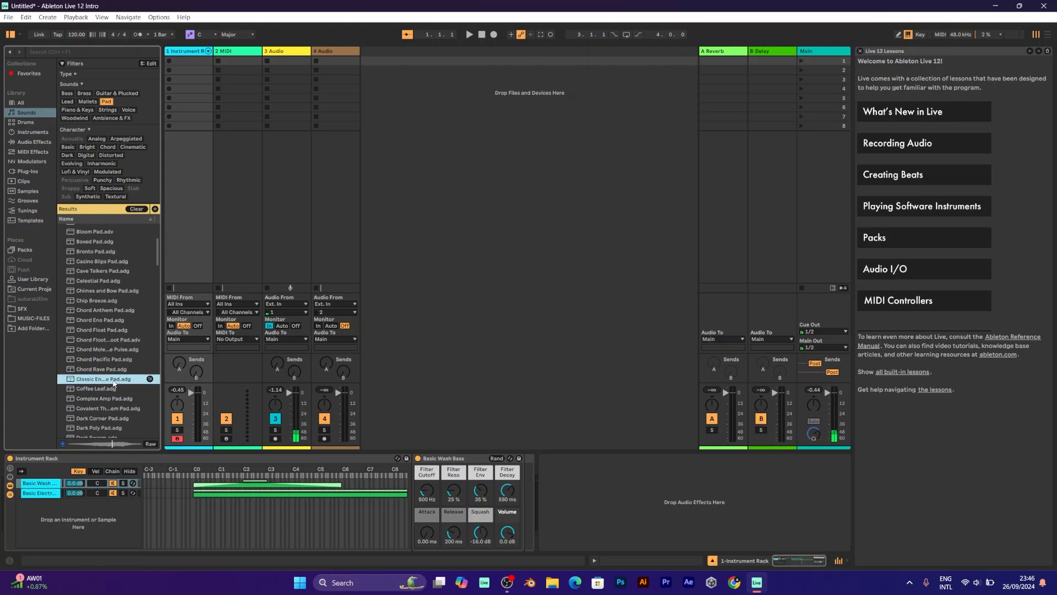
left_click_drag(114, 380, 106, 532)
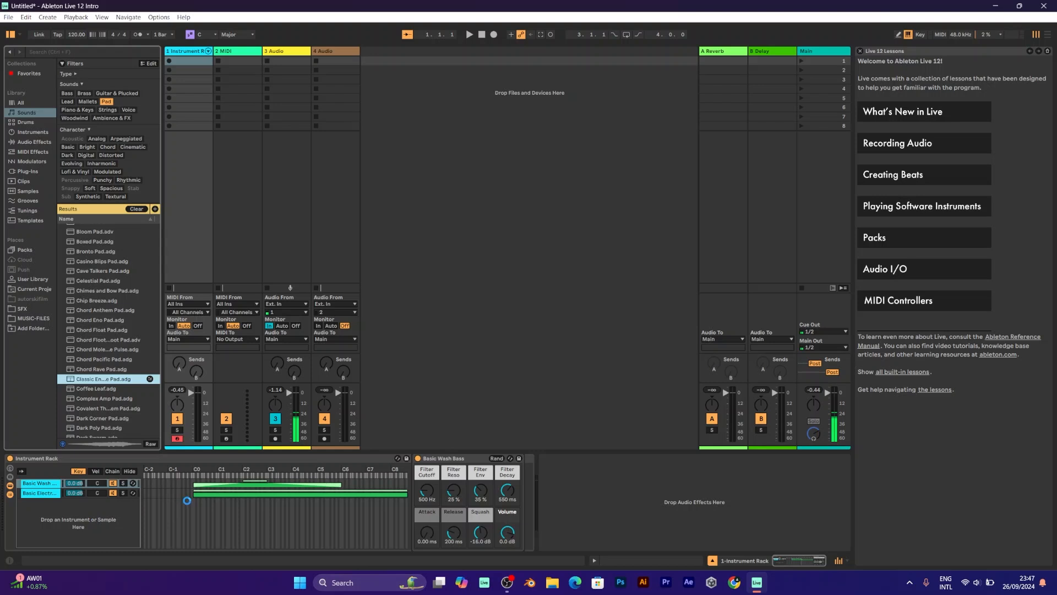
left_click_drag(193, 494, 168, 499)
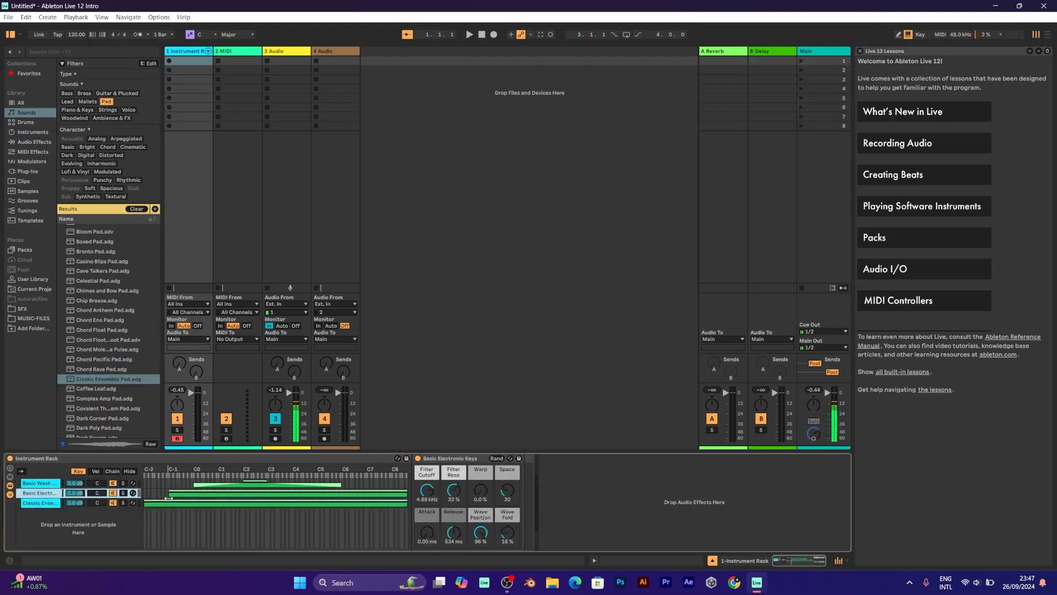
Step: Start the Classic Ensemble Pad velocity zone at about 16 with a fade-in to about 47, and trim the Basic Wash Bass velocity zone to about 88
left_click(57, 503)
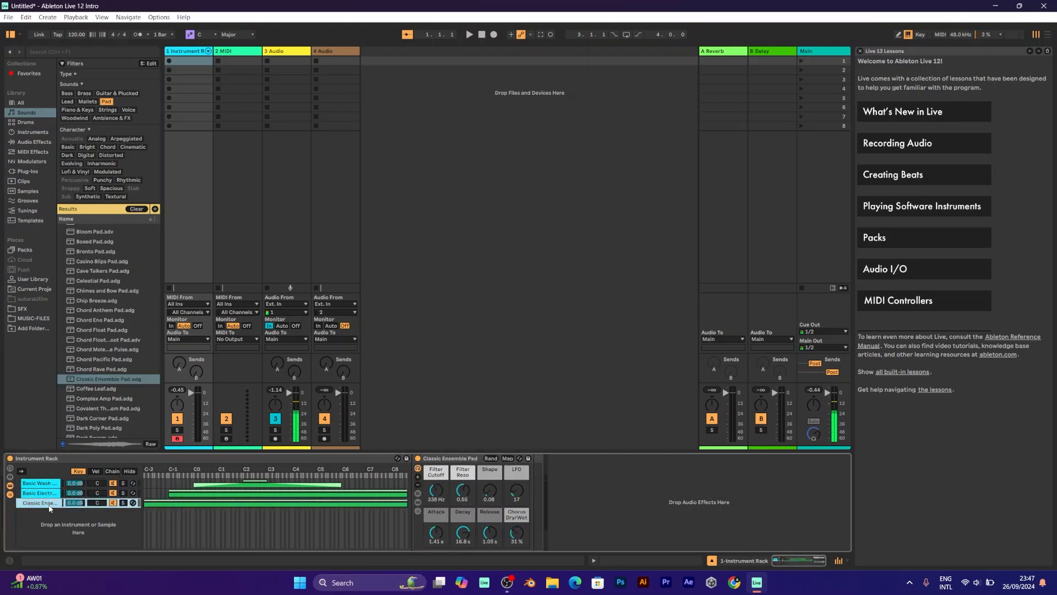
left_click(97, 471)
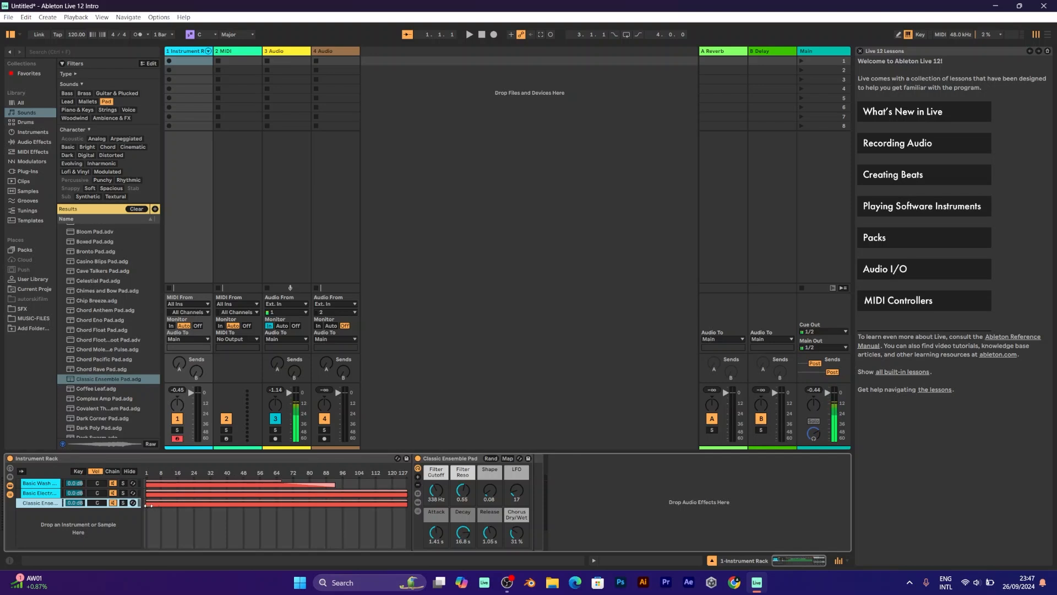
left_click_drag(147, 504, 241, 501)
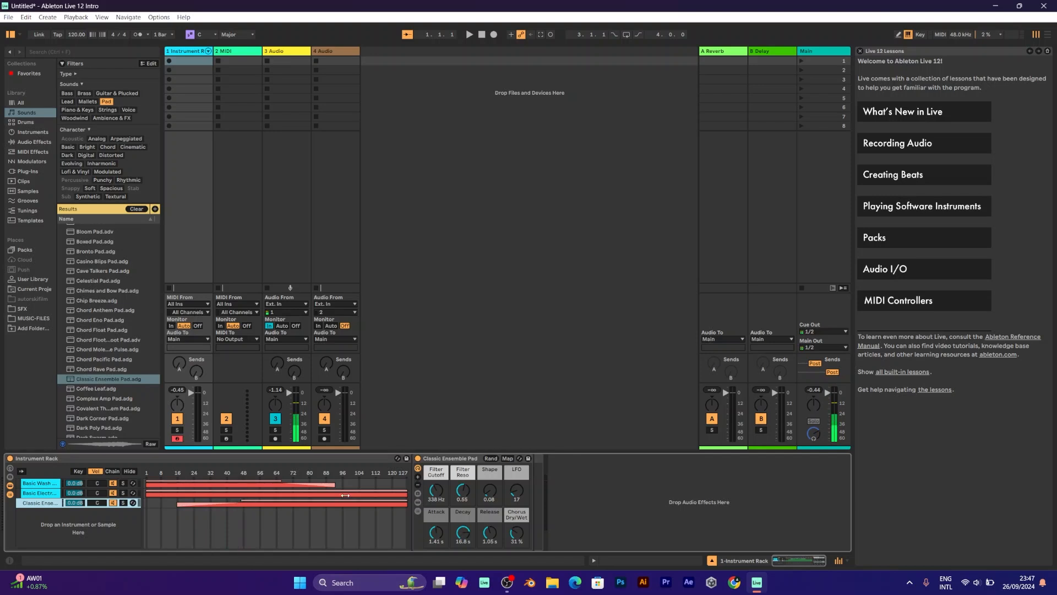
left_click(334, 490)
left_click_drag(333, 484, 326, 485)
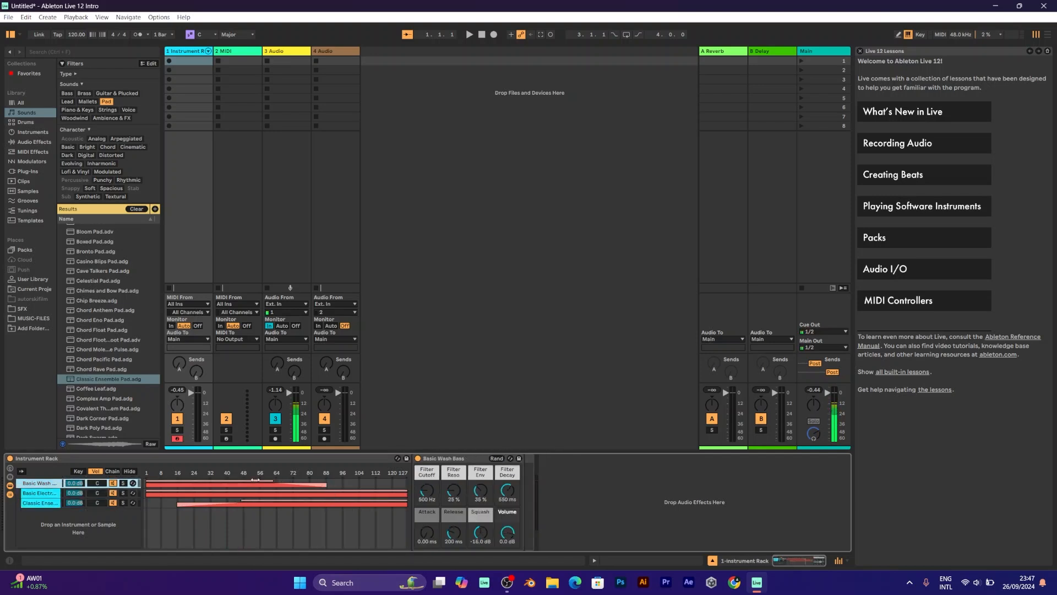
Step: Show the key zones, set the computer keyboard velocity to 80 and play notes from the C2 octave upward to hear the three chains
left_click(82, 472)
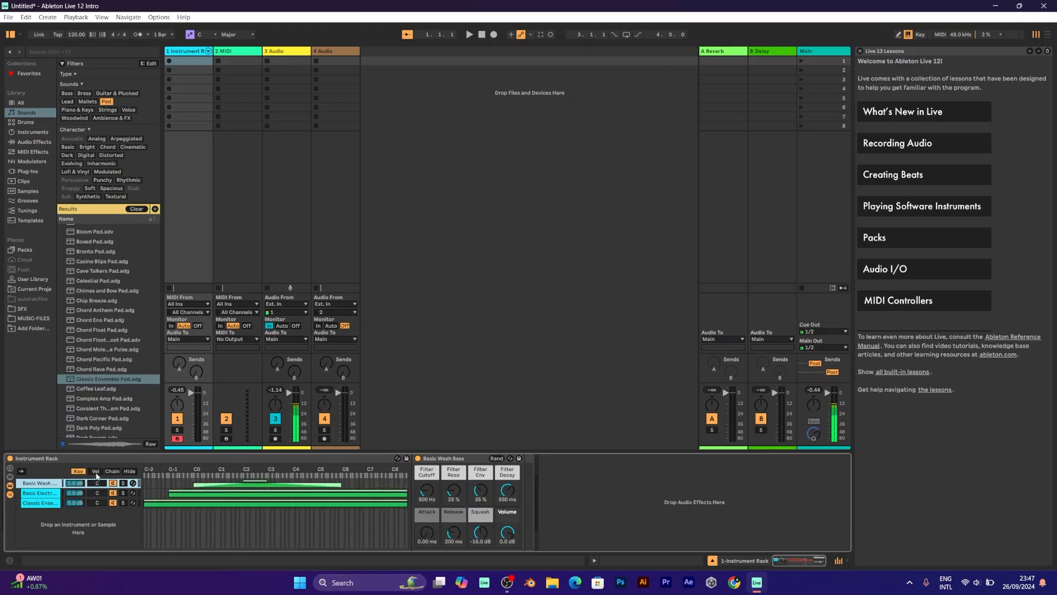
key("v")
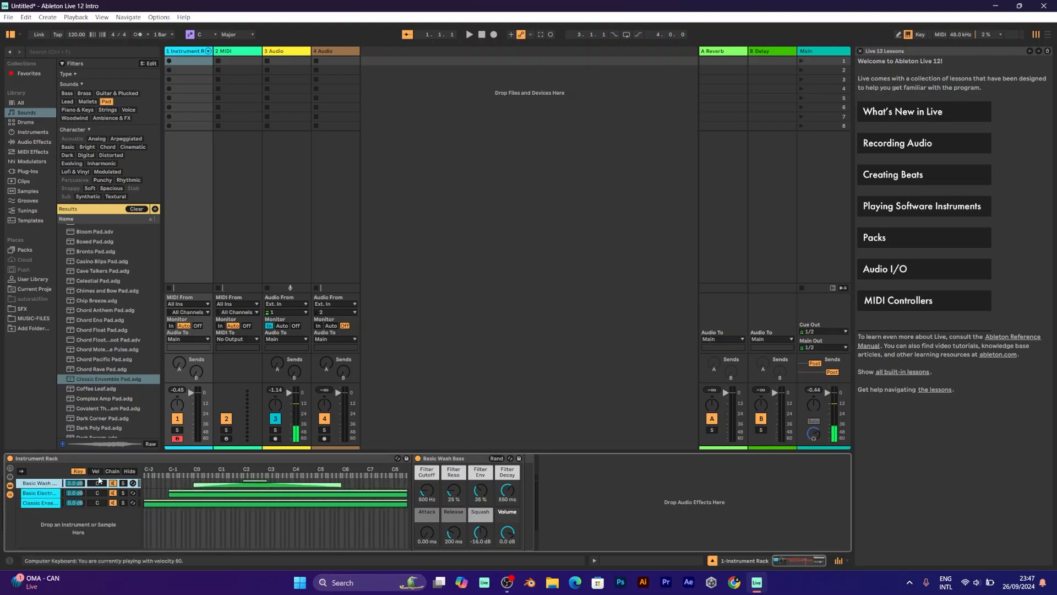
key("z")
key("a")
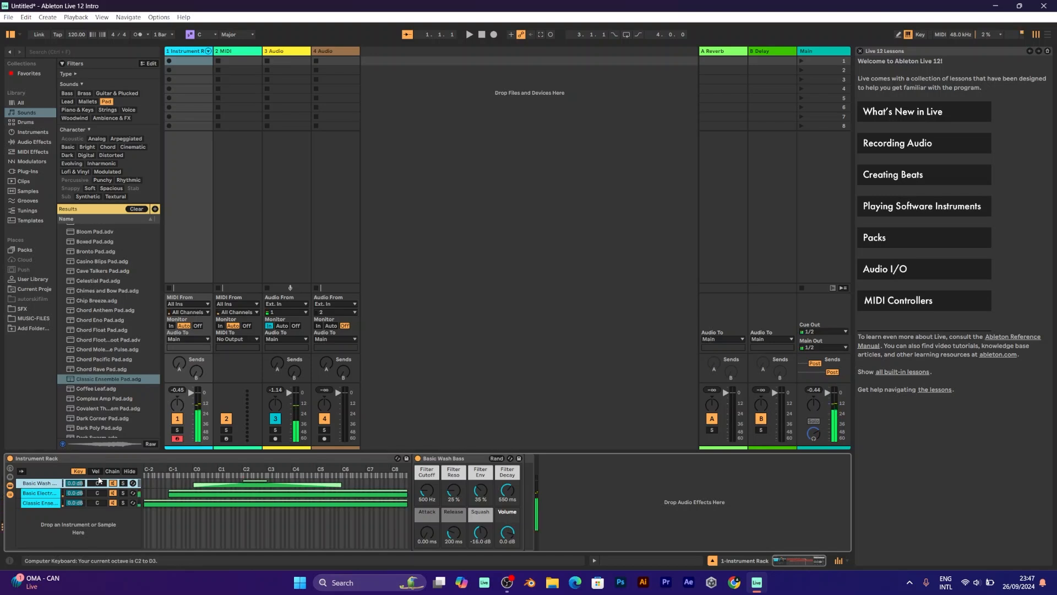
key("x")
key("x")
key("x")
key("z")
key("f")
key("g")
key("h")
Step: Change the playing velocity and play notes from the C3 octave downward to compare the layered sound
key("c")
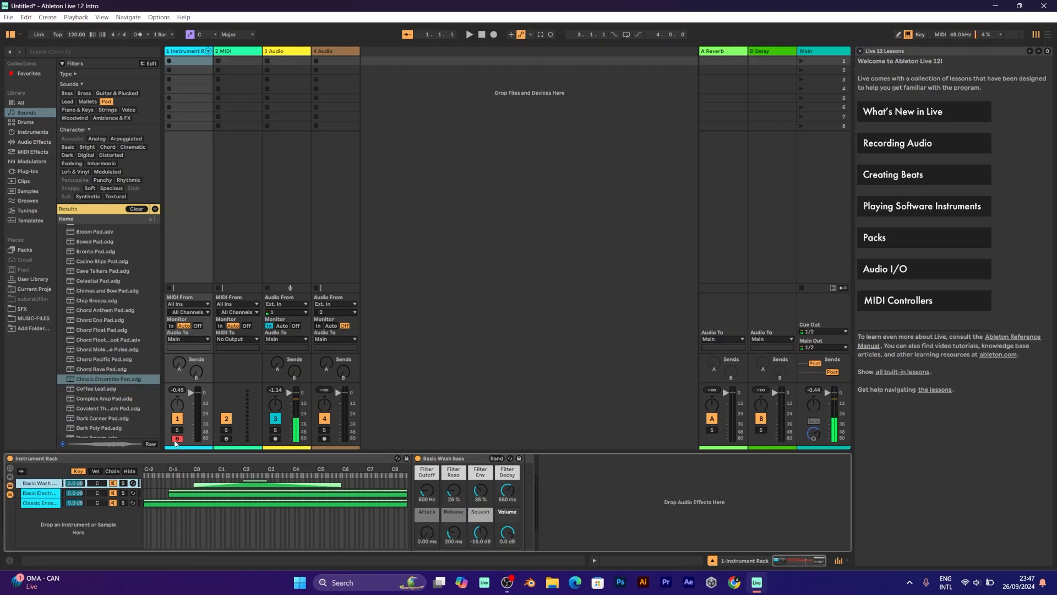
key("c")
key("x")
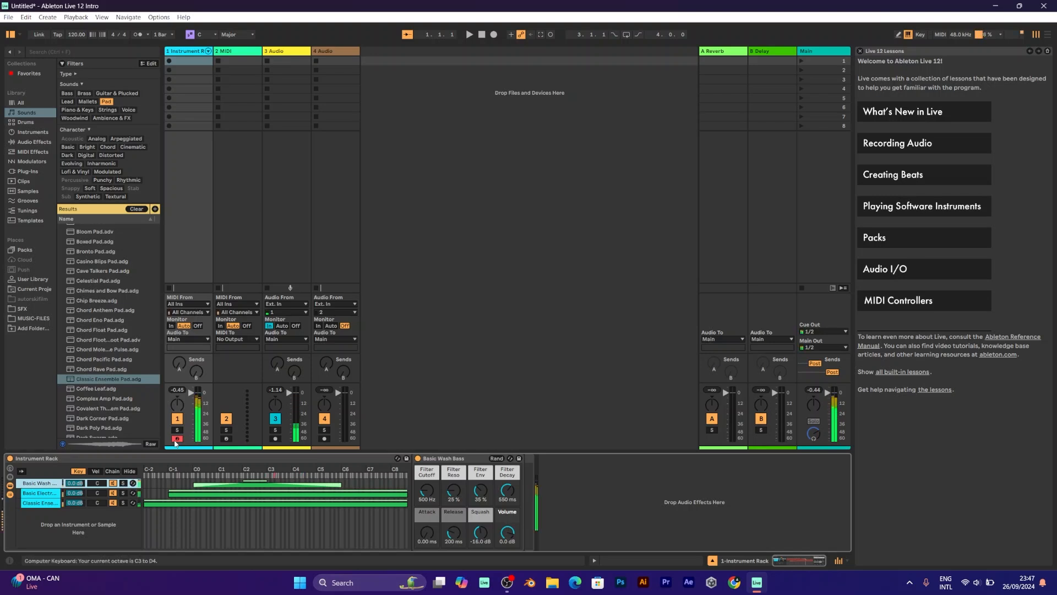
key("e")
key("z")
key("z")
key("z")
Step: Show the velocity zones and play low notes at velocities 60 and 100 to compare the chain response
left_click(95, 471)
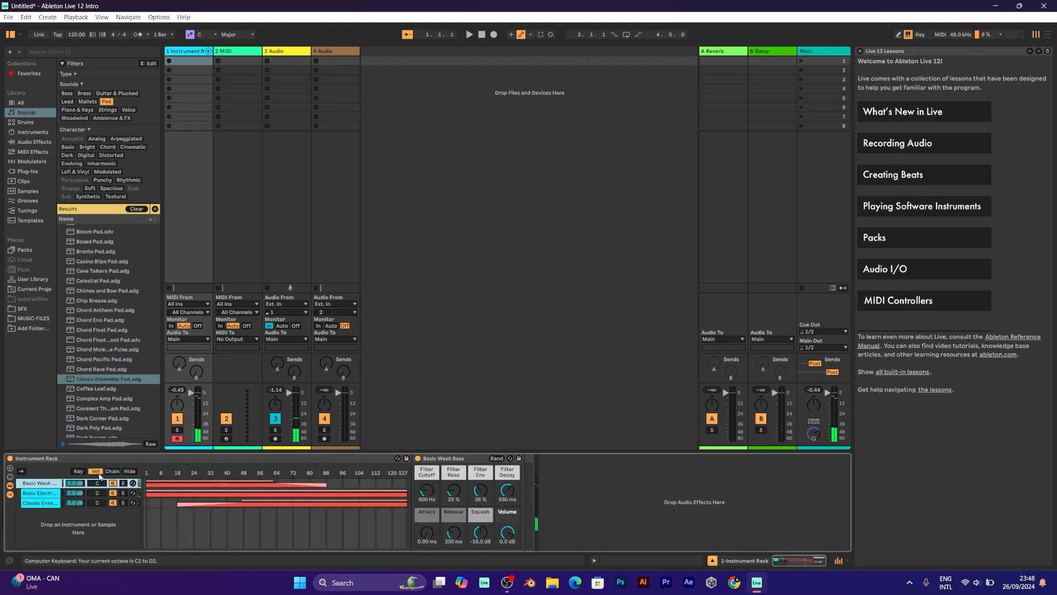
key("z")
key("a")
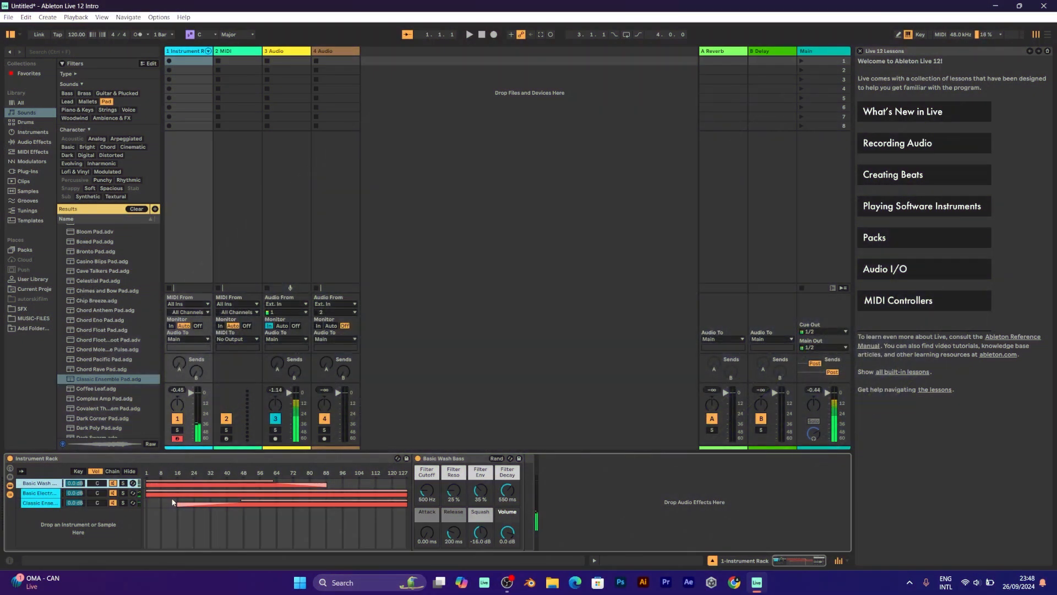
key("c")
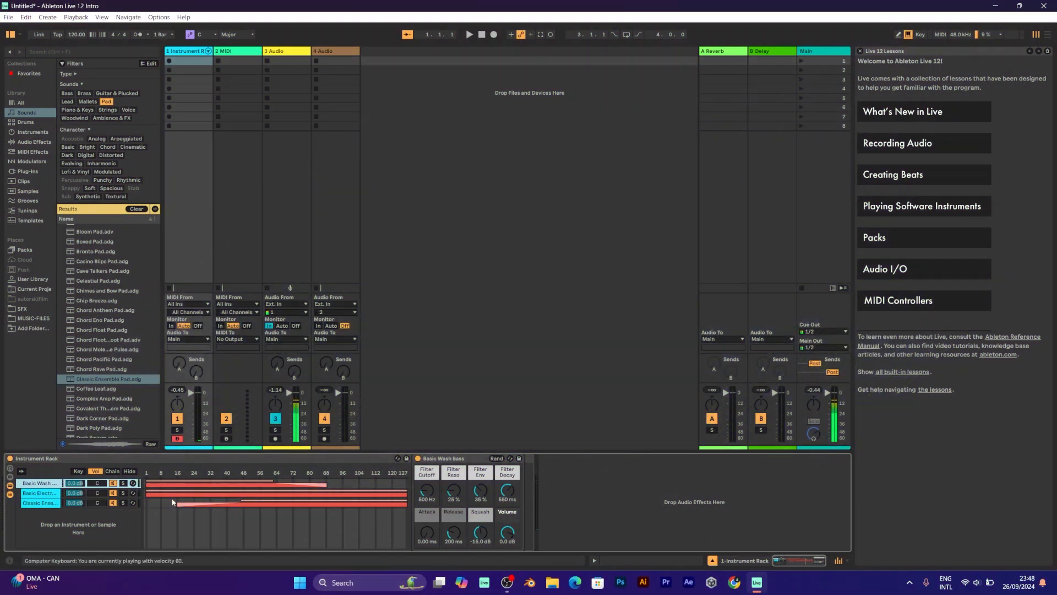
key("a")
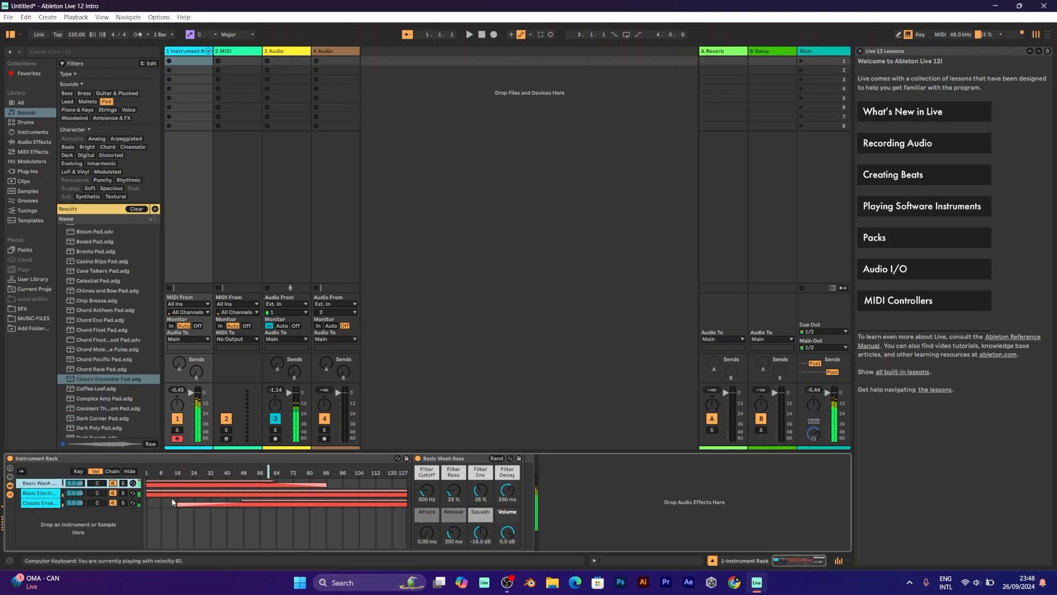
key("c")
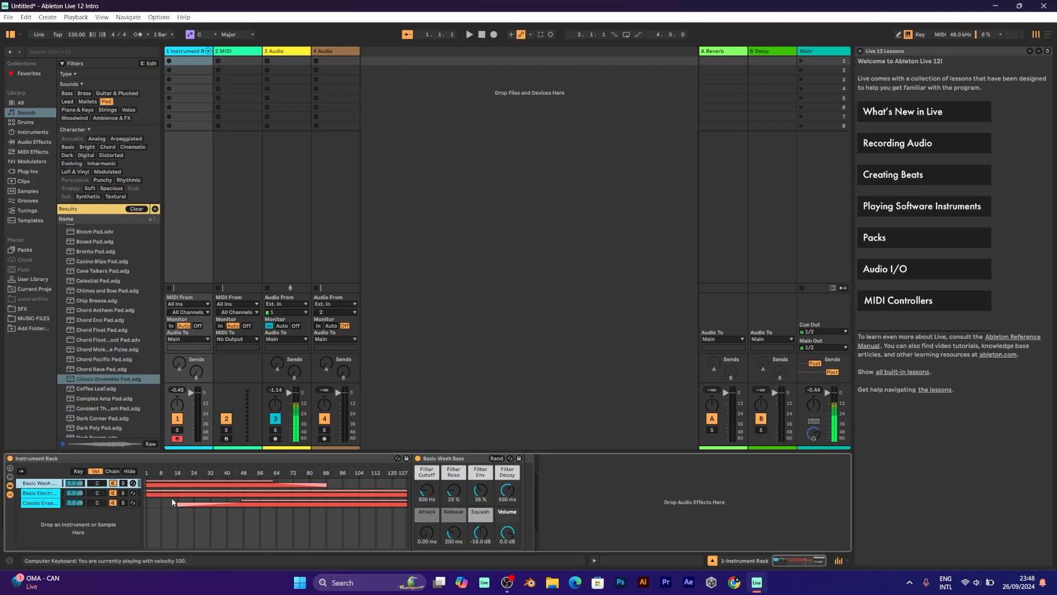
key("a")
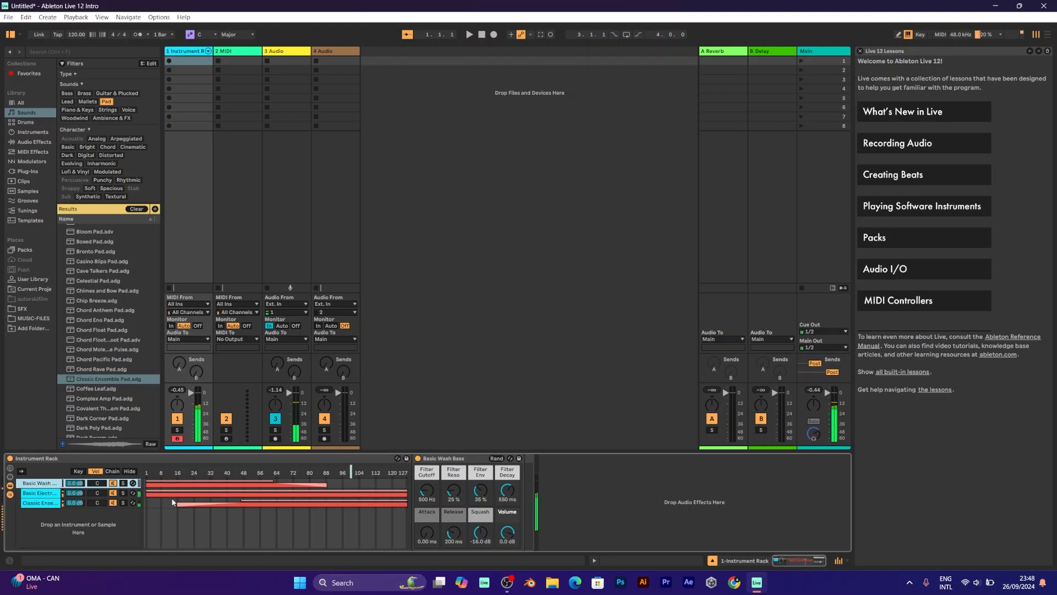
Step: Play notes in the C-1 octave at velocity 80, and return to the key zones
key("z")
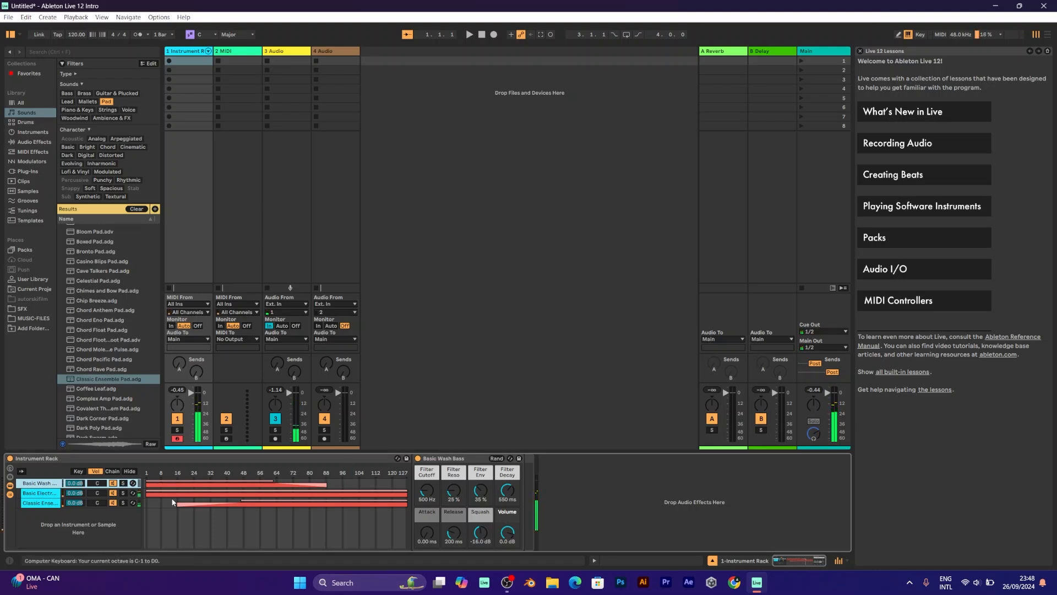
key("c")
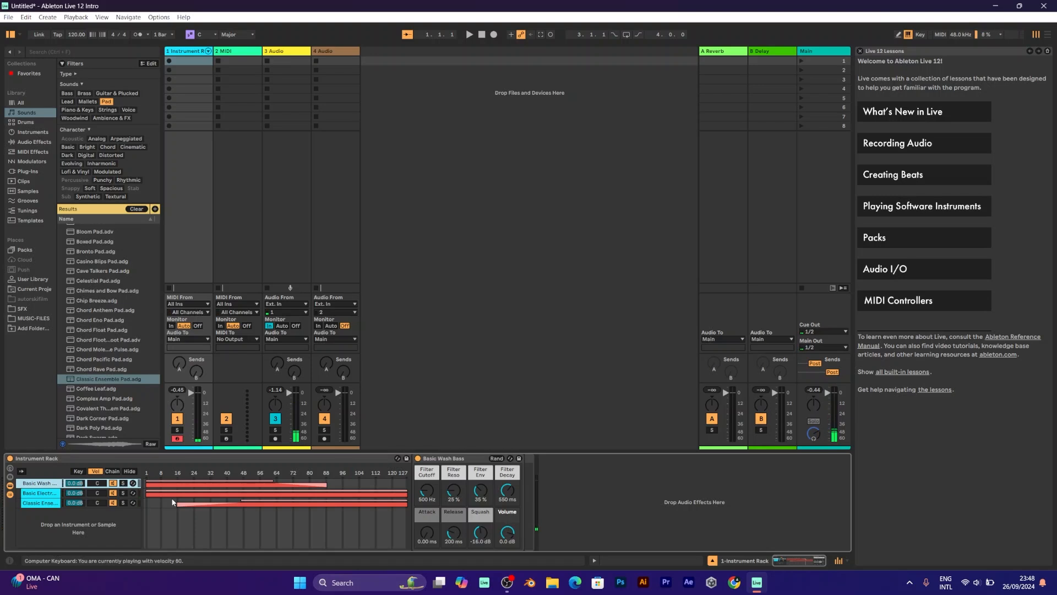
key("a")
key("a")
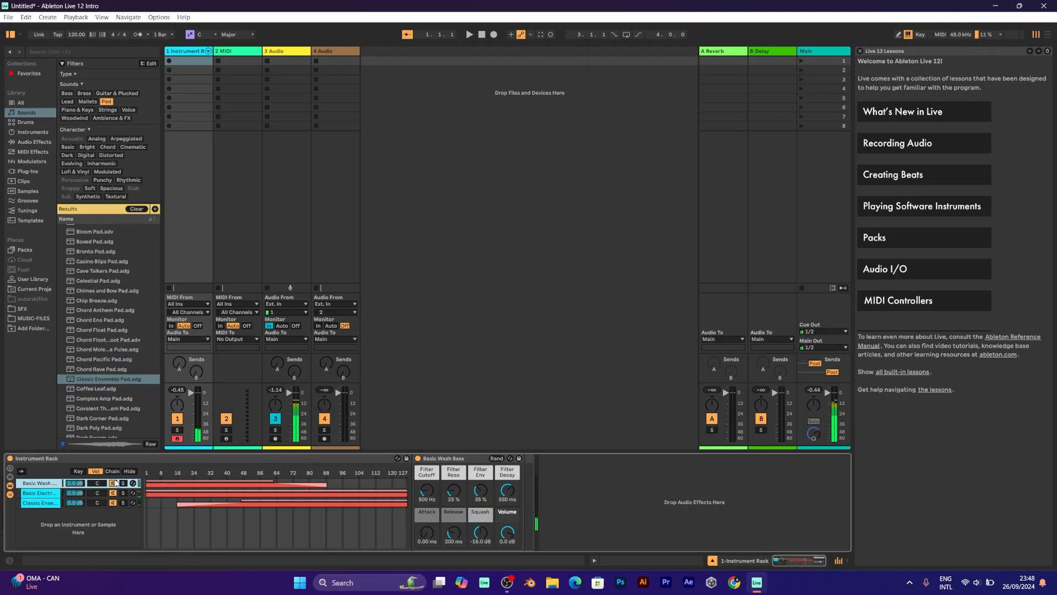
left_click(77, 471)
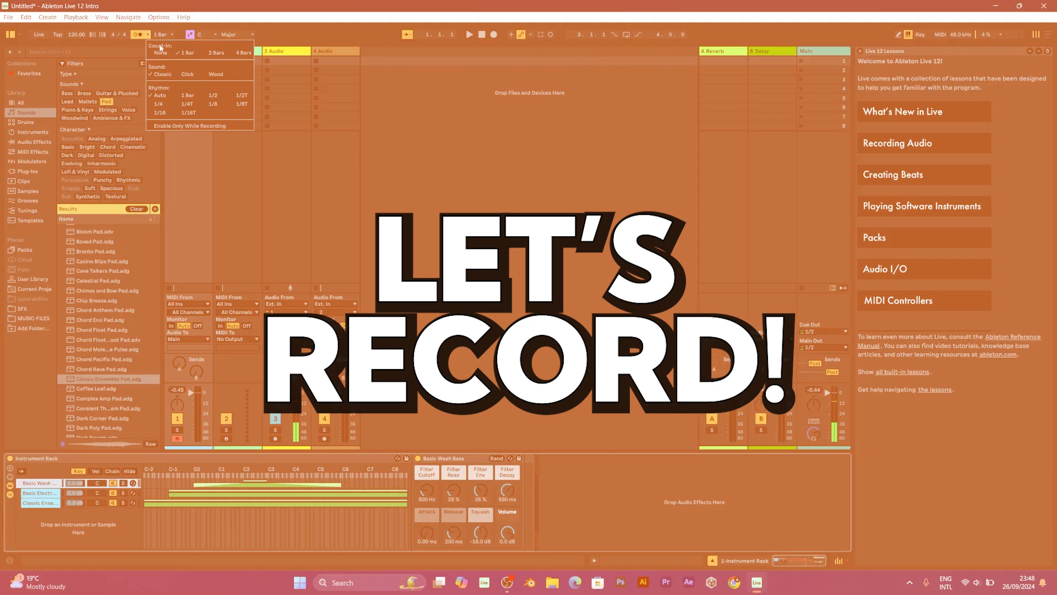
Step: Turn on the metronome and MIDI Arrangement Overdub in preparation for recording
left_click(529, 49)
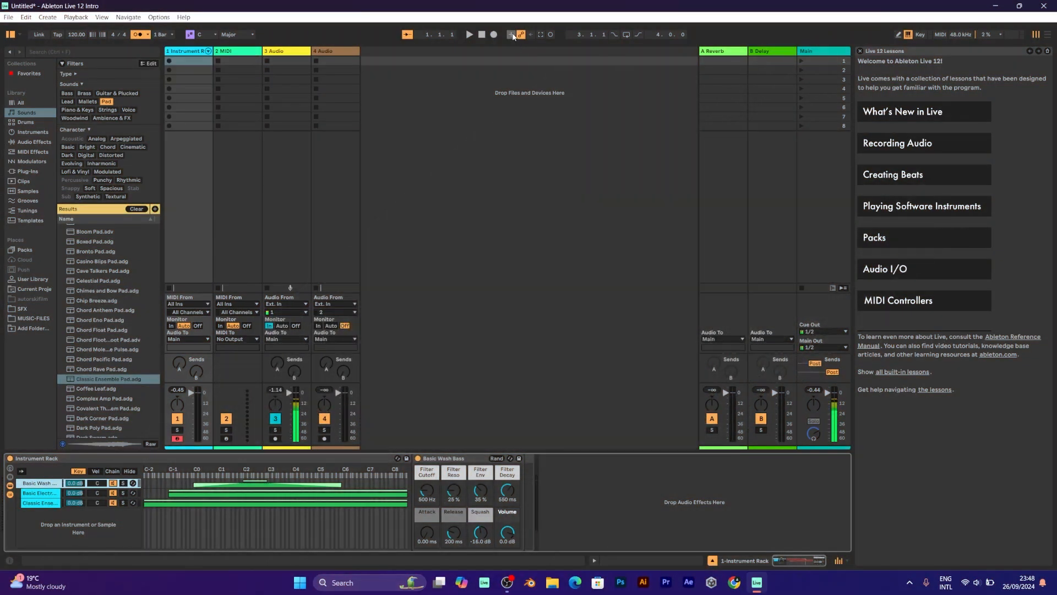
left_click(512, 34)
Step: Switch to Arrangement View and move the four-bar loop to start at bar 1
key("Tab")
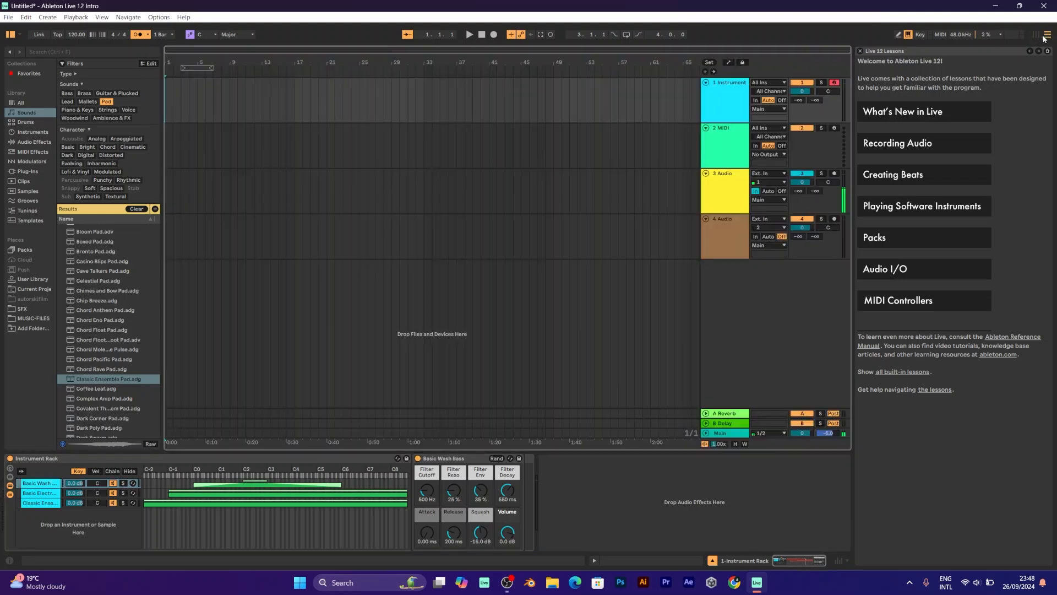
left_click_drag(201, 67, 185, 67)
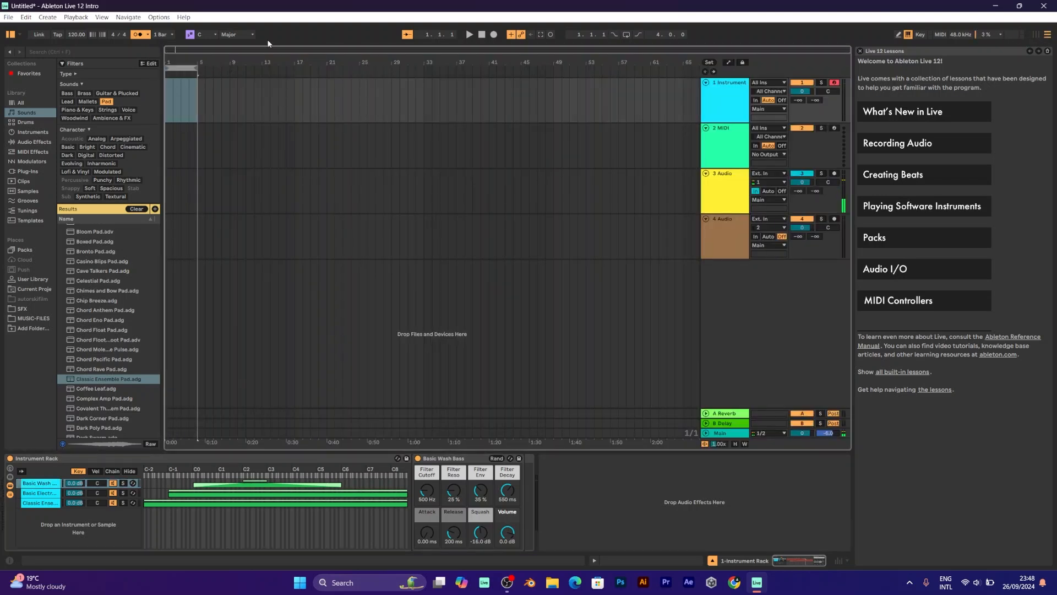
key("alt+Tab")
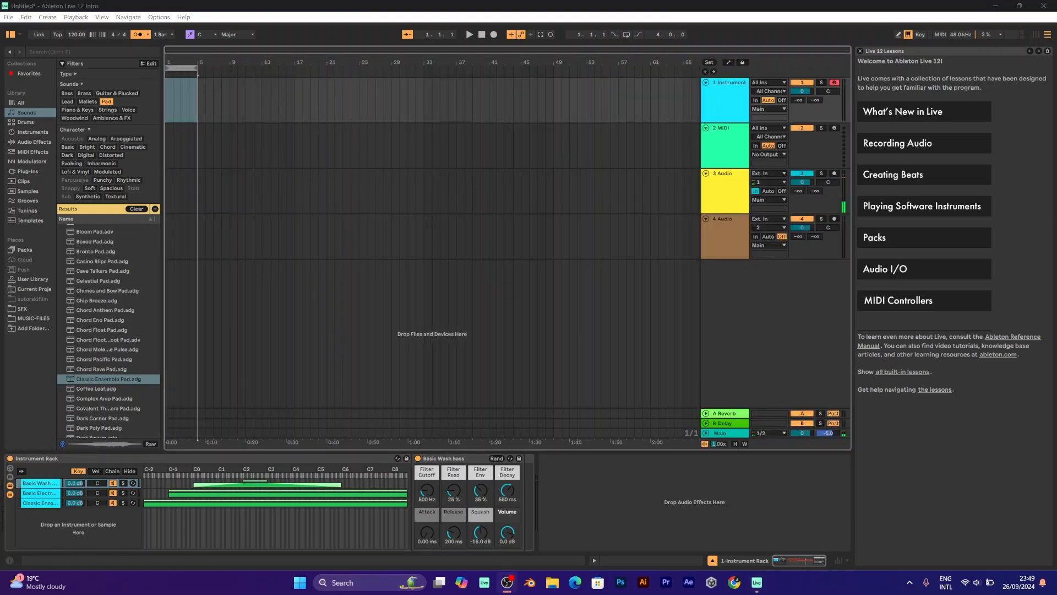
Step: Record a take on the Instrument Rack track from bar 1 and trim the recorded clip to end at bar 5
left_click(481, 35)
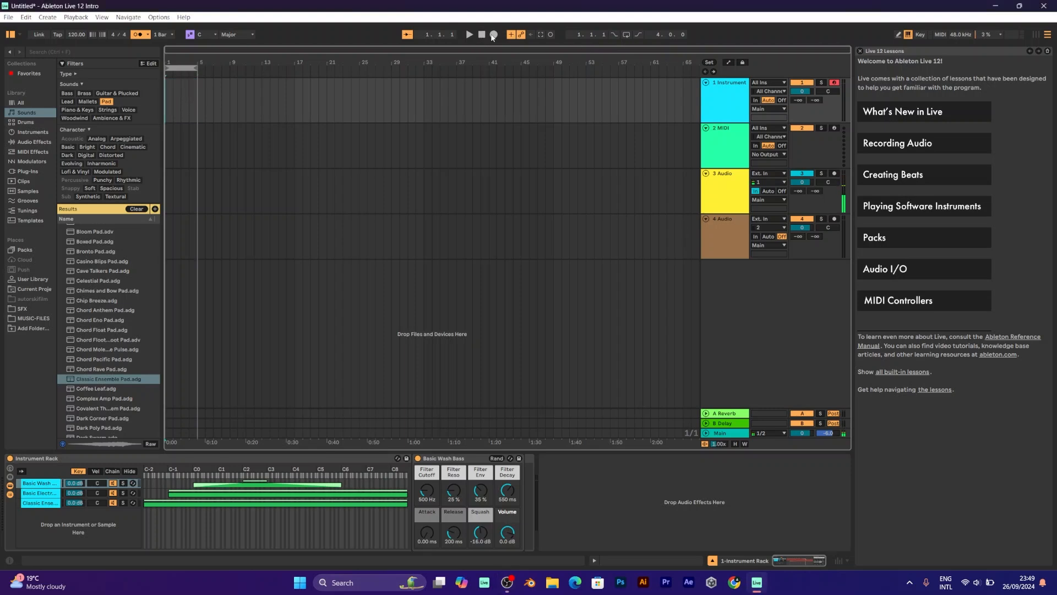
left_click(493, 35)
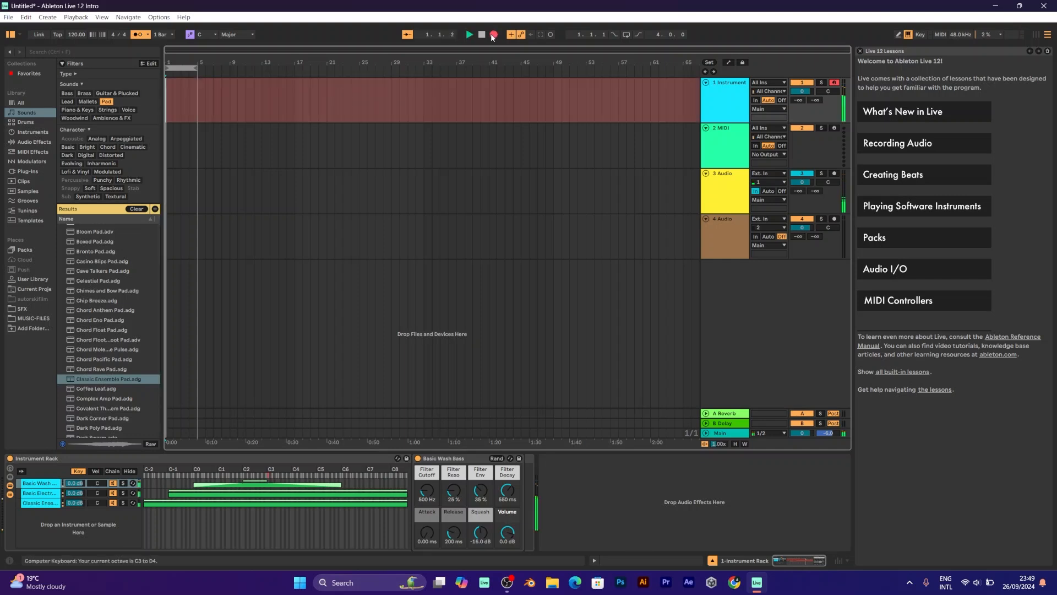
key("f")
key("g")
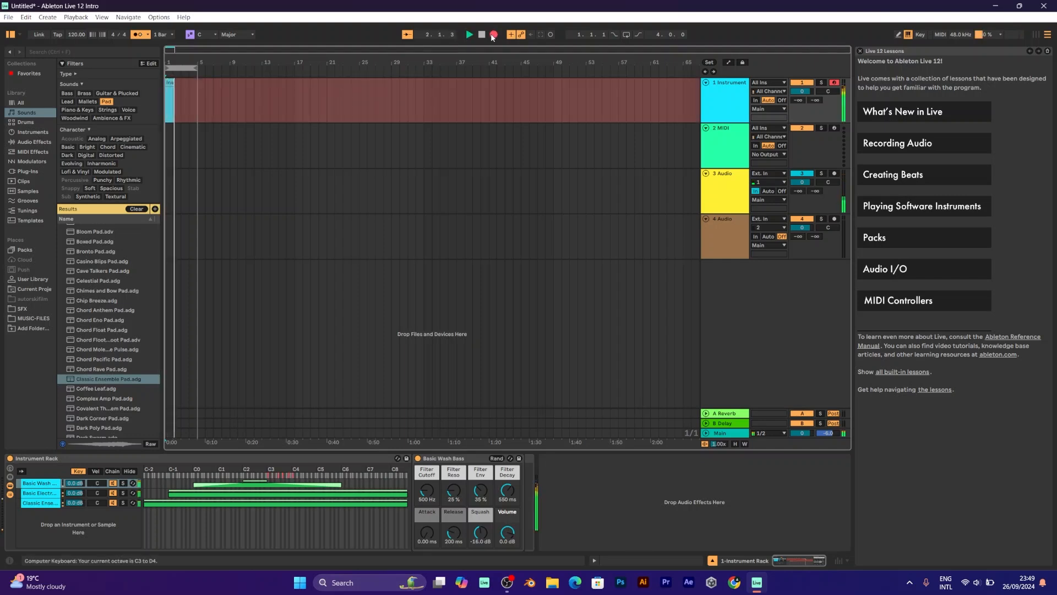
key("k")
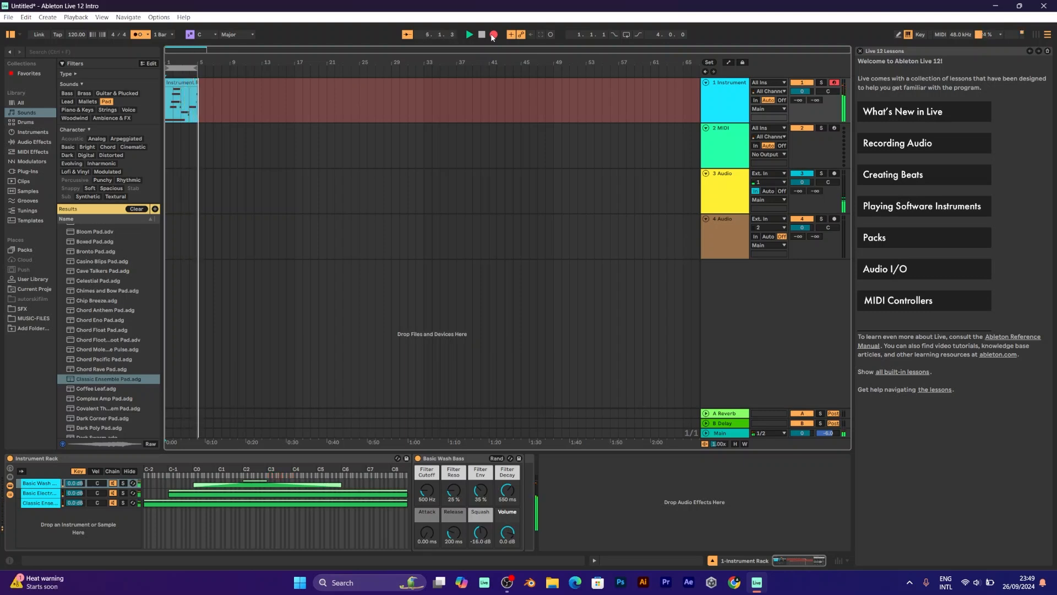
key("space")
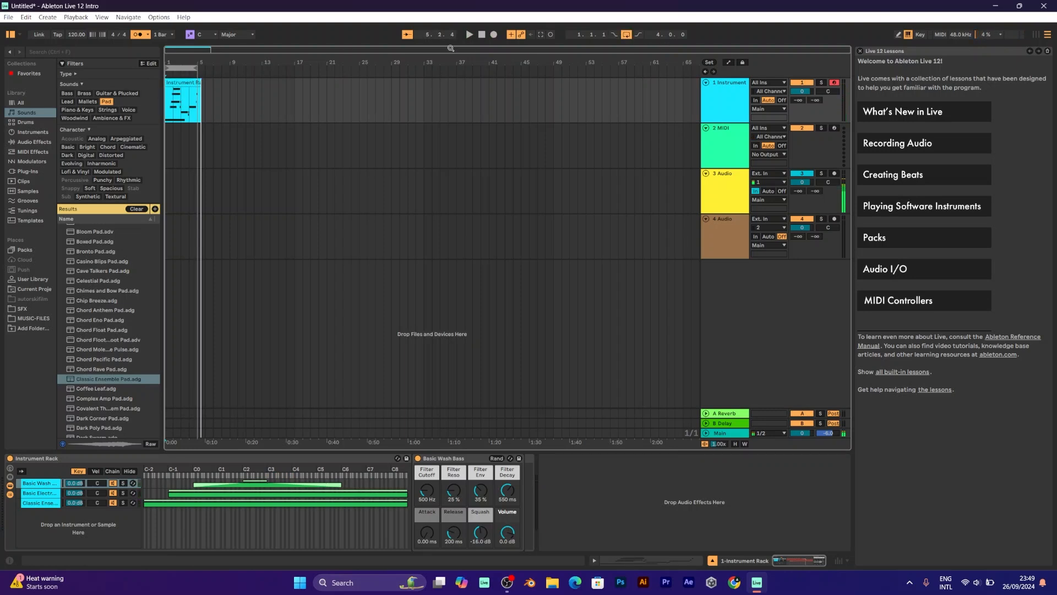
left_click_drag(202, 87, 197, 85)
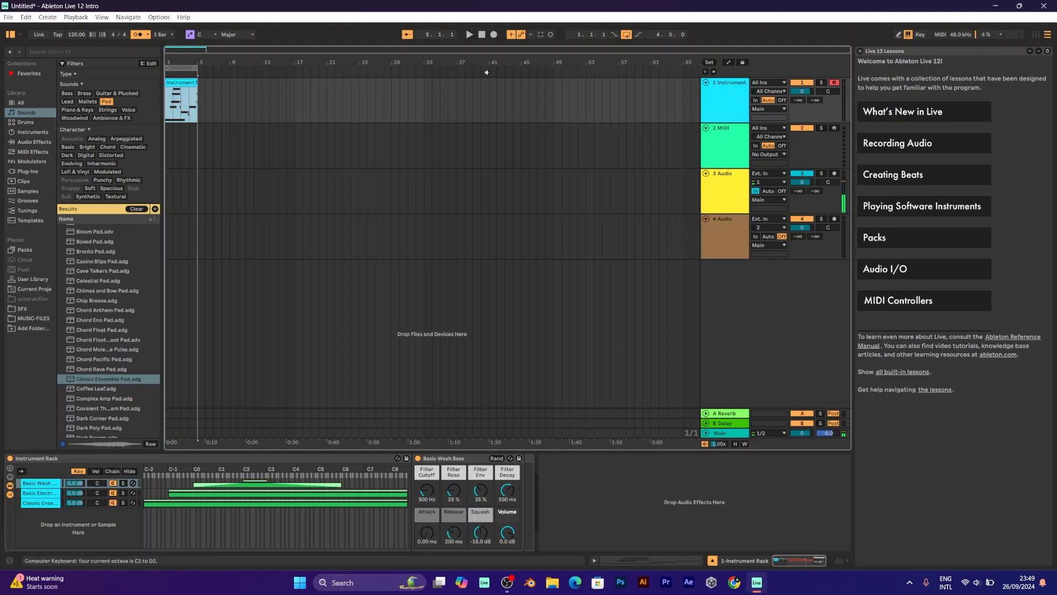
Step: Overdub more notes onto the looped four-bar clip in several octaves between C2 and C4, and end the recording
left_click(481, 36)
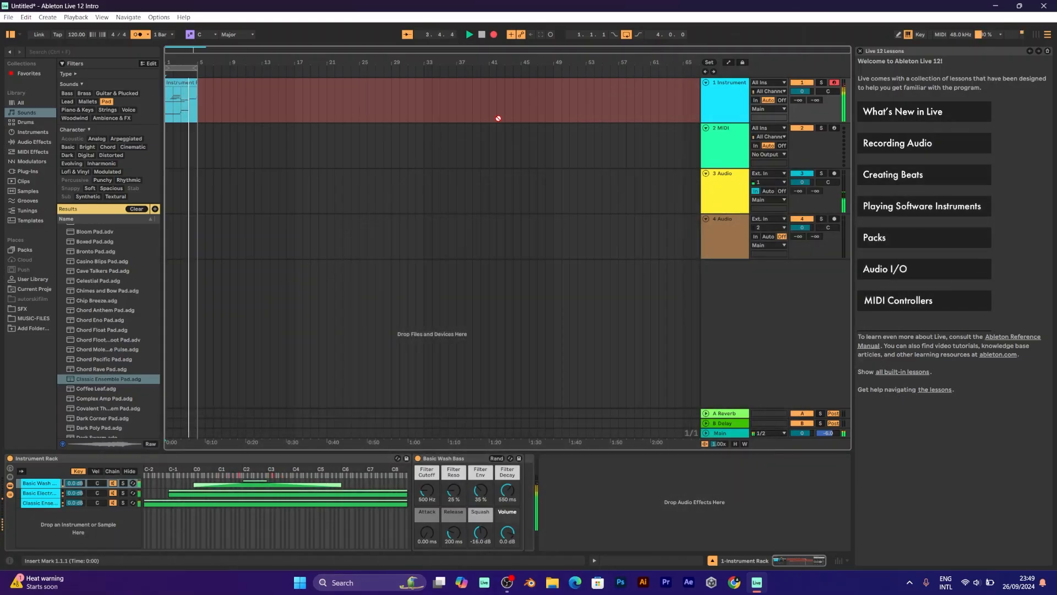
key("z")
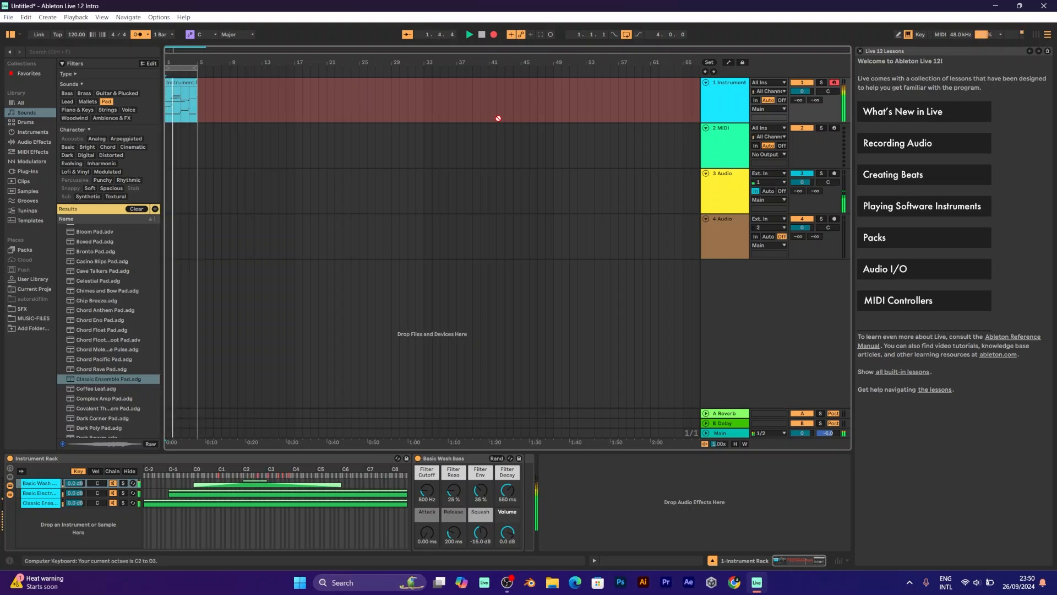
key("x")
key("x")
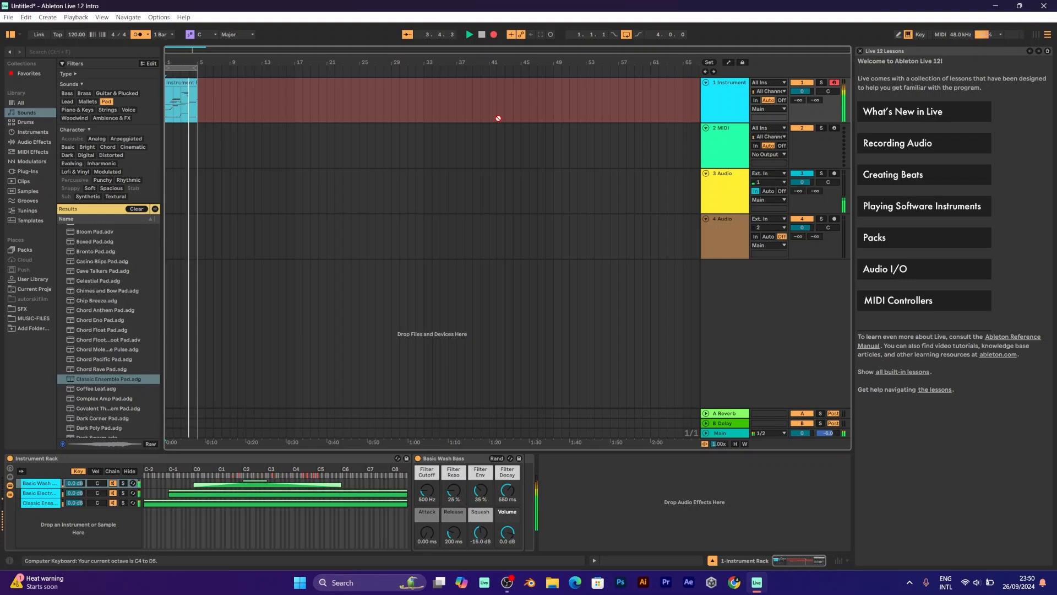
key("c")
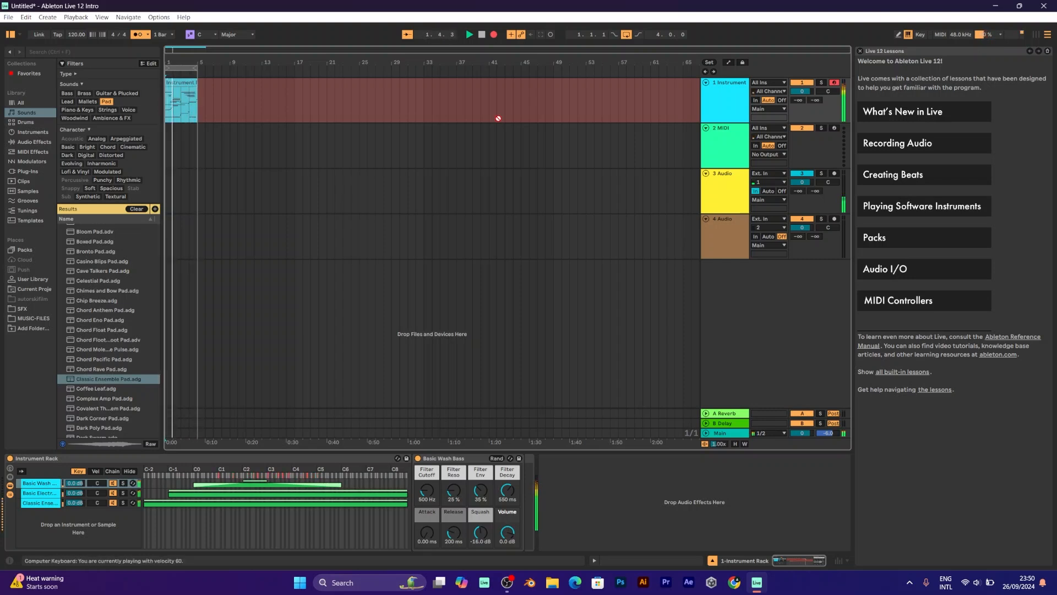
key("x")
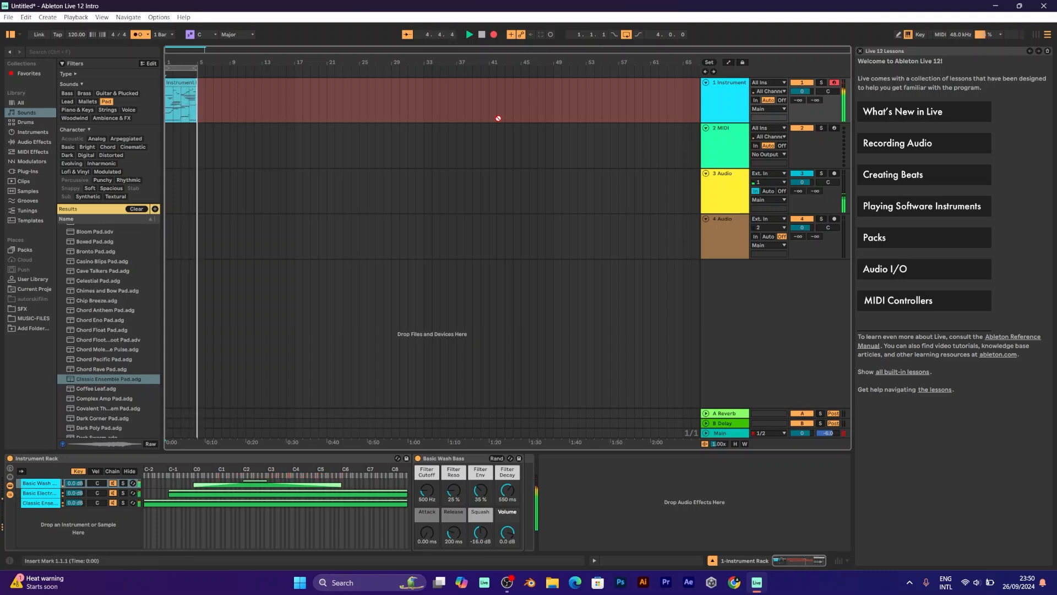
key("F9")
Step: Lower the Instrument Rack track's volume to about -6 dB and make its Arrangement lane taller
scroll(168, 96, "up", 5)
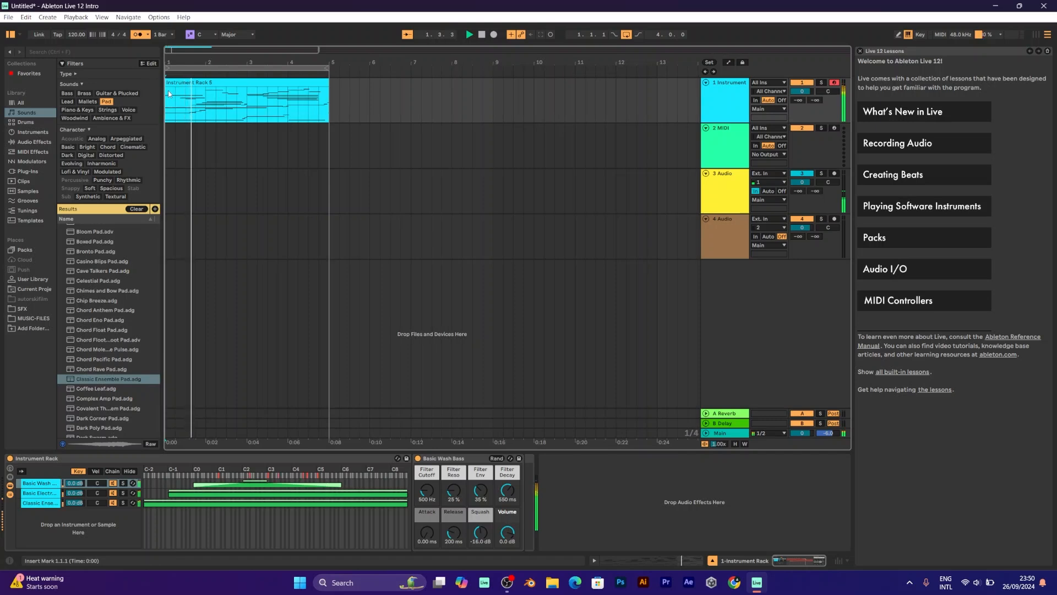
key("plus")
key("plus")
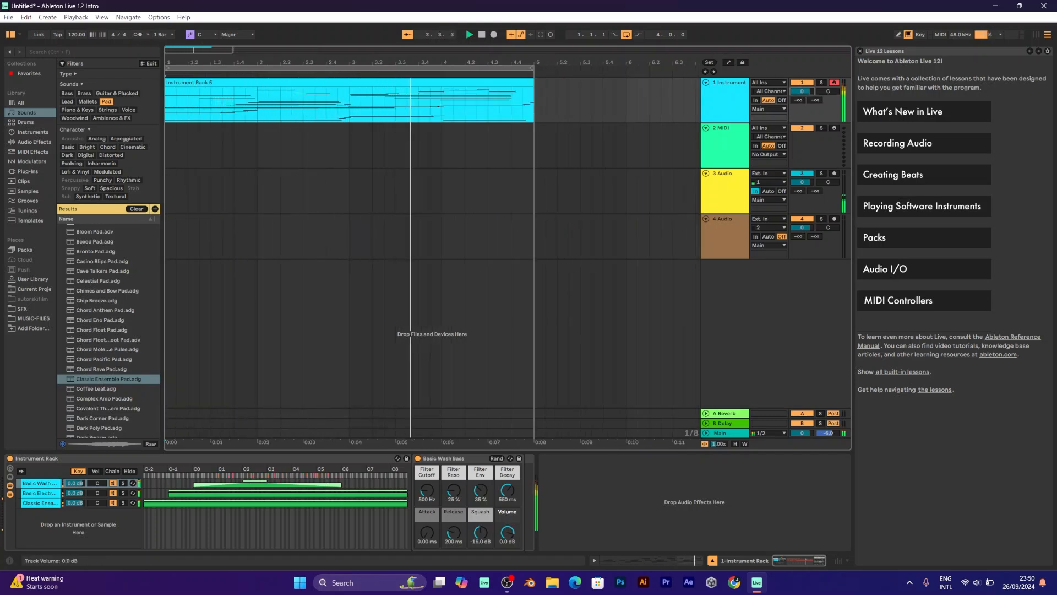
left_click_drag(801, 92, 801, 106)
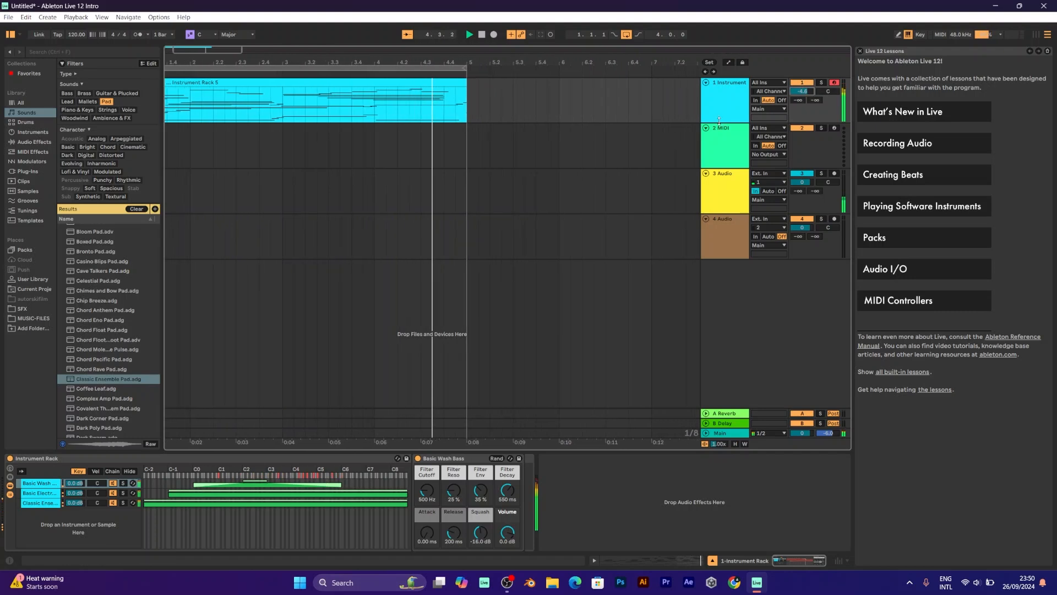
left_click_drag(717, 123, 717, 167)
Step: Open the recorded clip's notes and move the note just below C3's octave at the start of bar 13 down to C2
double_click(373, 118)
left_click(250, 451)
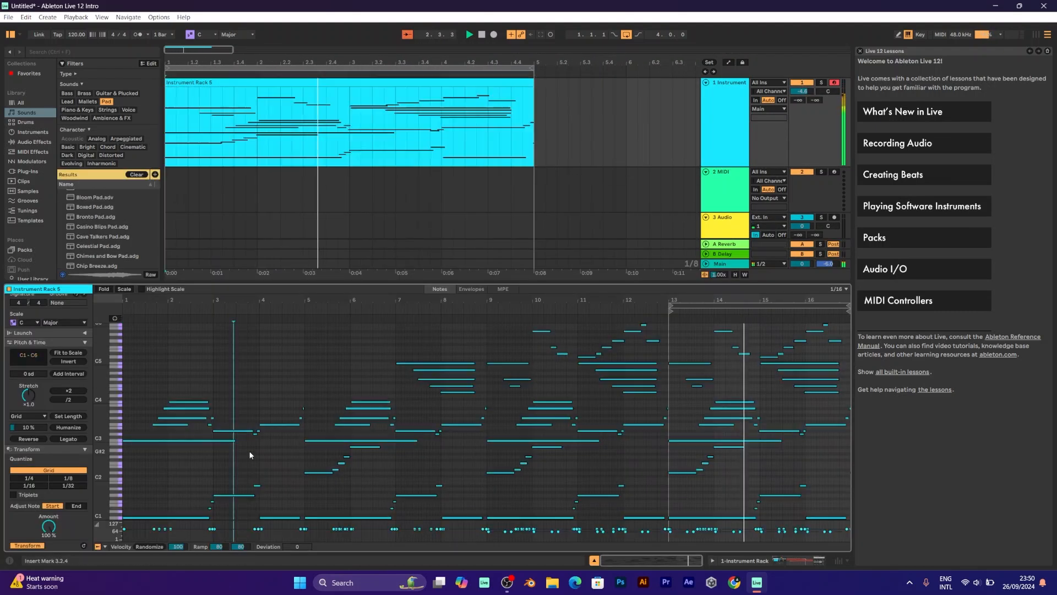
left_click(685, 441)
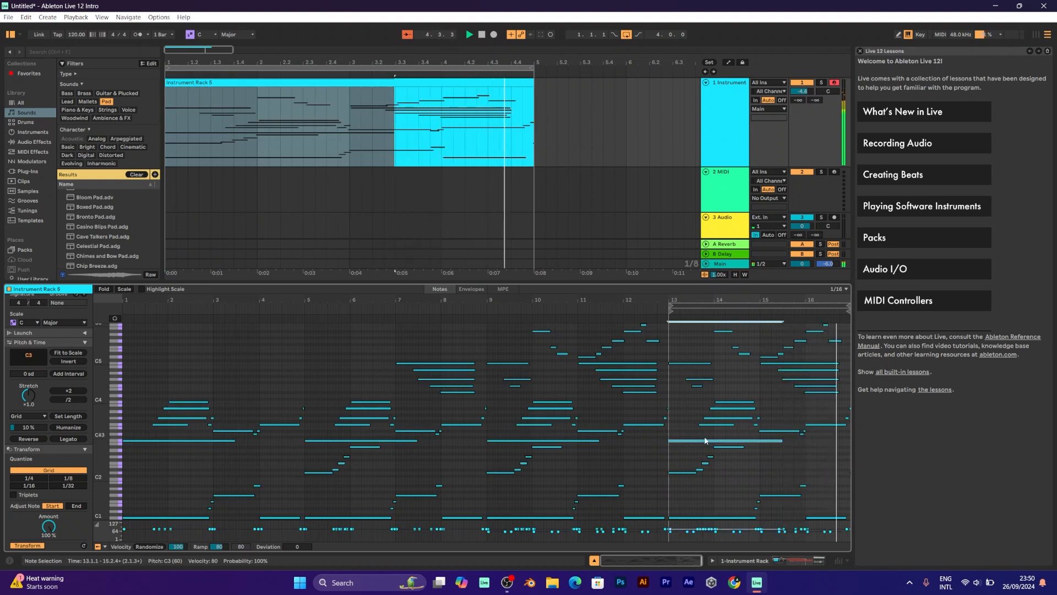
left_click(689, 474)
left_click_drag(688, 481, 688, 485)
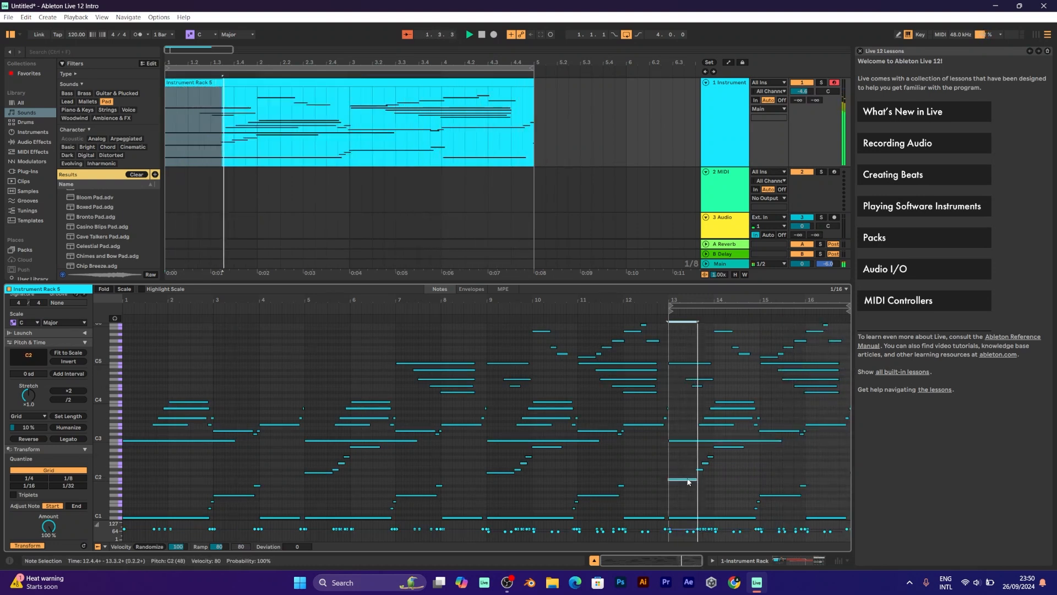
left_click(758, 467)
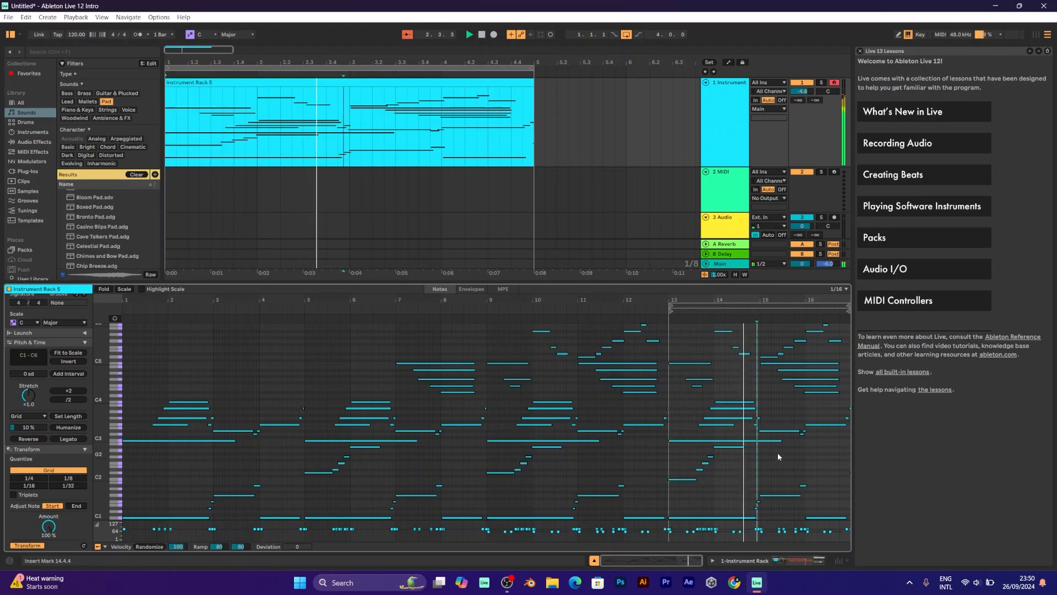
Step: Select the notes above about C2 in bars 13 to 16 of the clip
key("plus")
key("plus")
key("plus")
key("minus")
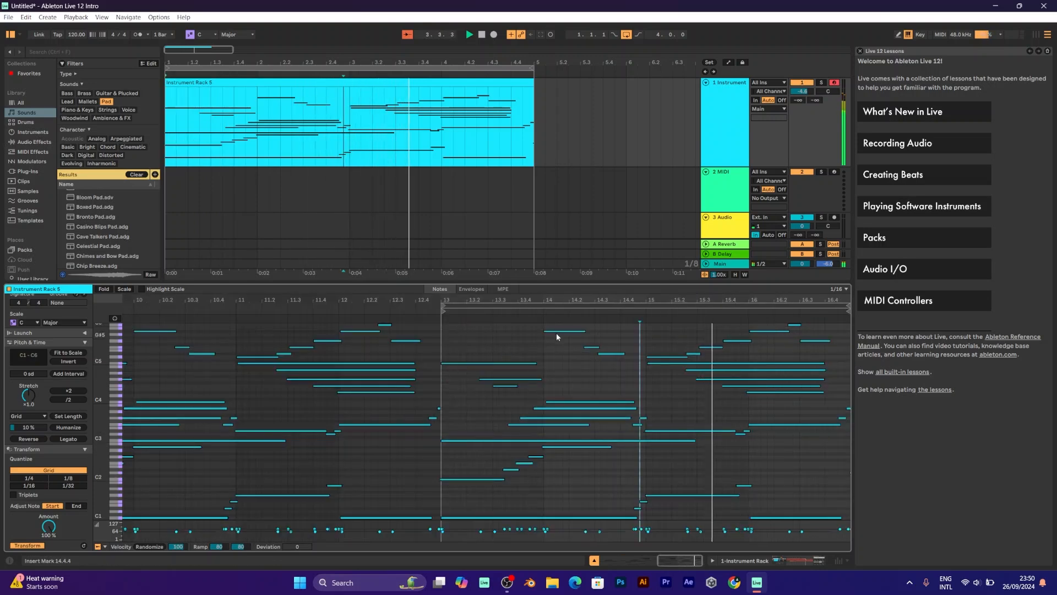
left_click_drag(461, 327, 827, 471)
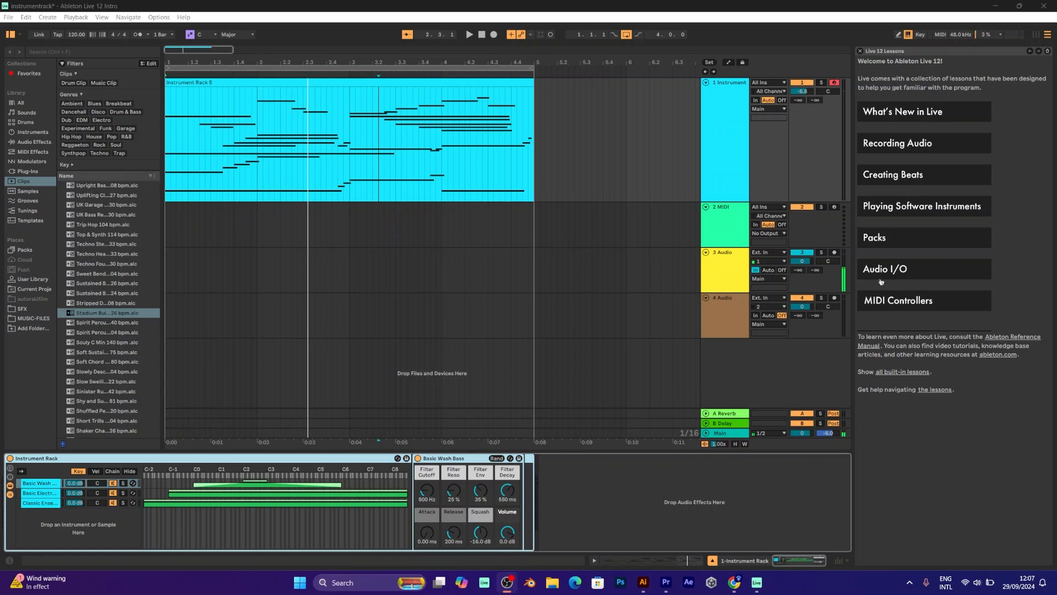
Step: Open the Instrument Rack clip, select its notes between A#2 and C4, and set their velocity to 14
double_click(403, 82)
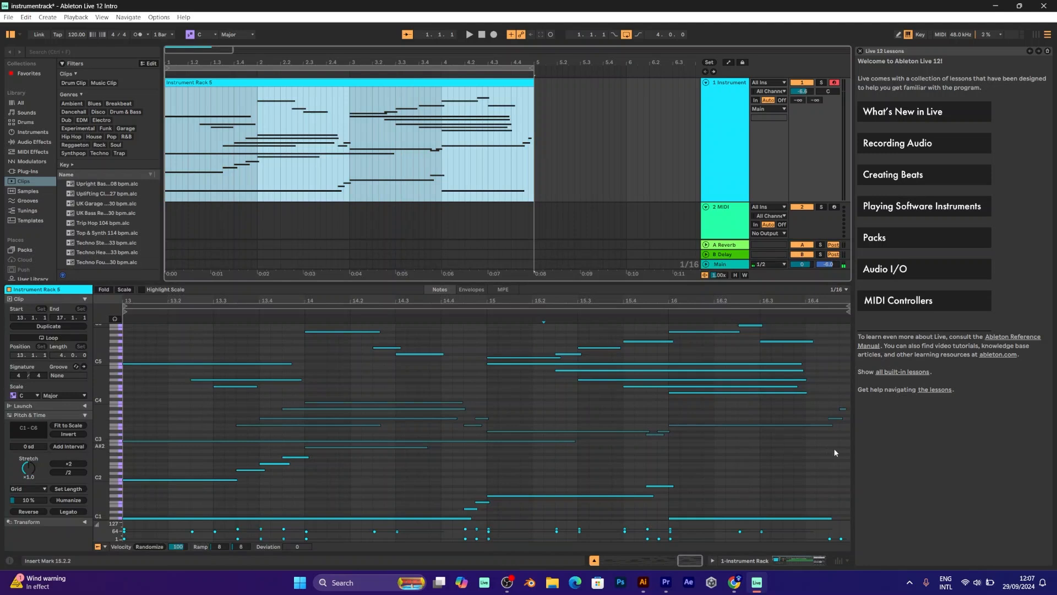
left_click_drag(835, 449, 243, 401)
left_click_drag(844, 447, 368, 399)
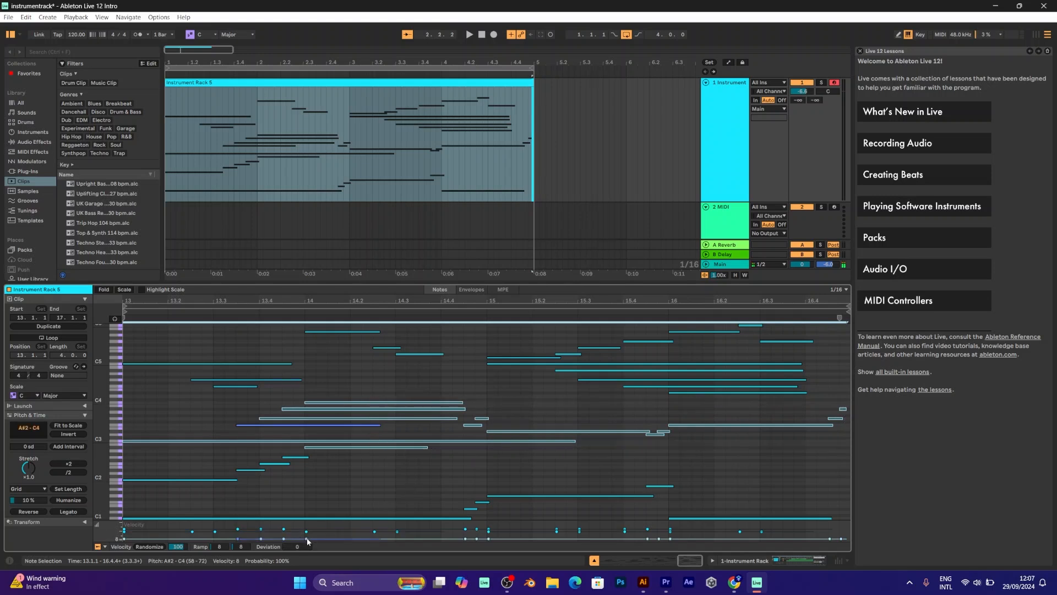
left_click_drag(308, 540, 309, 537)
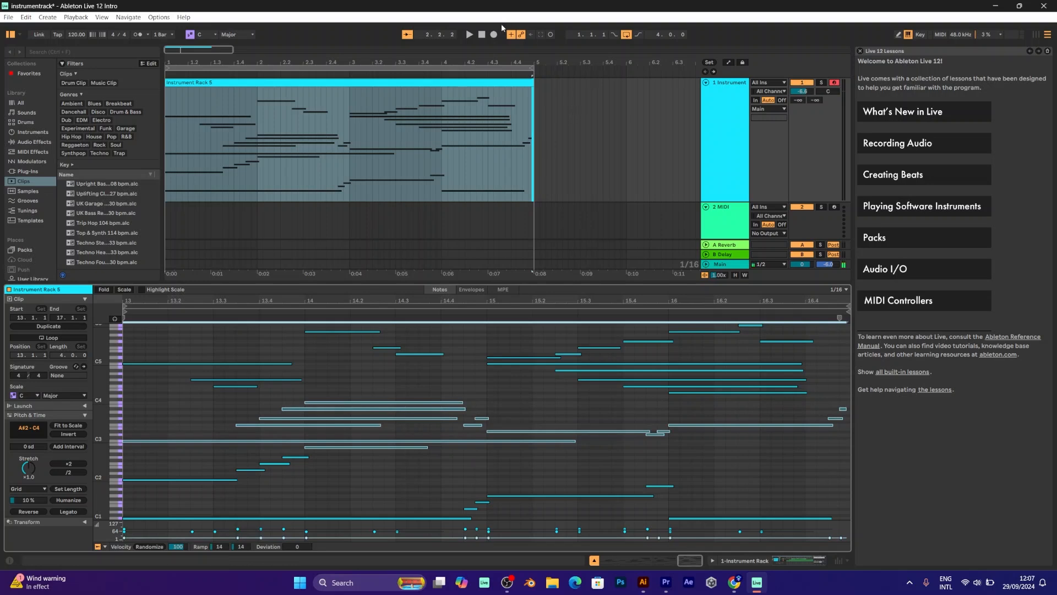
Step: Play back the looped clip with the softened middle notes, stop it, and restart playback from bar 1
key("space")
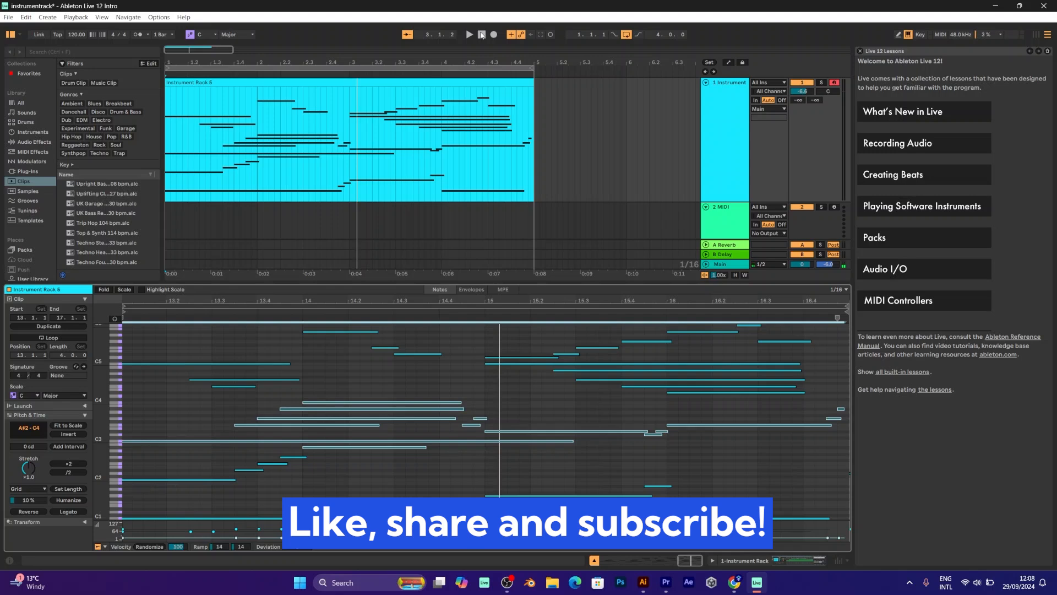
left_click(481, 35)
left_click(470, 35)
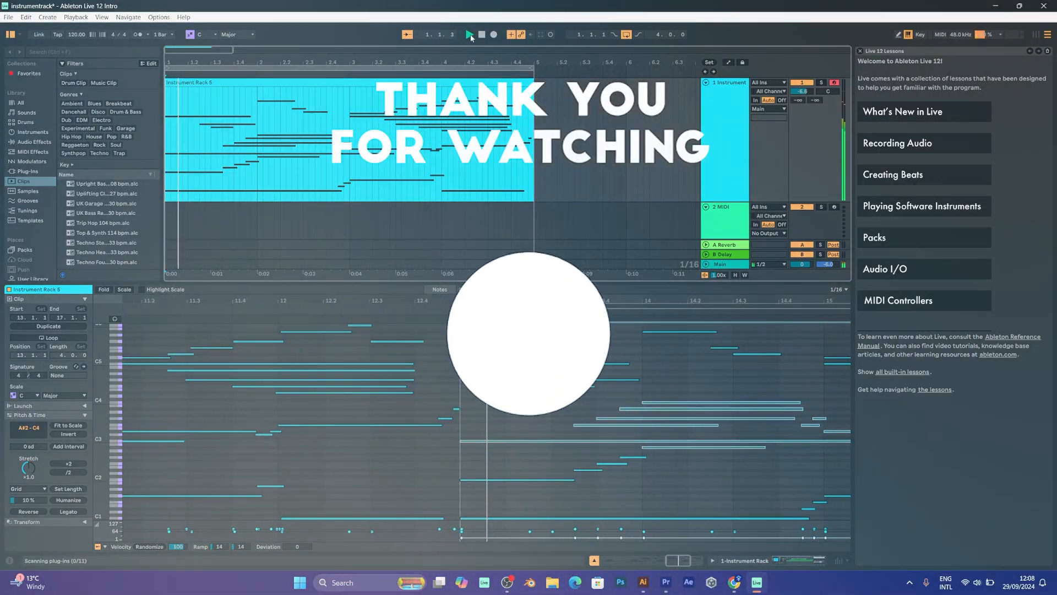